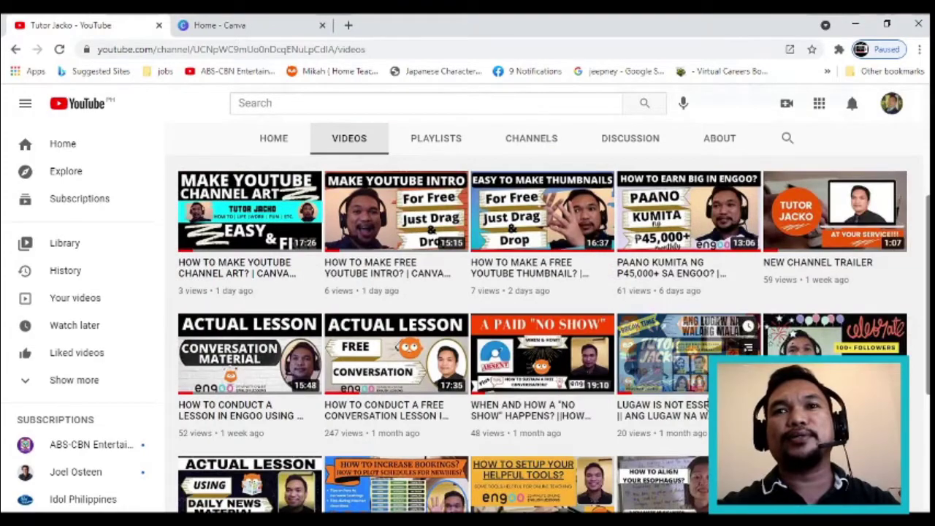
Look through the YouTube channel's banner and uploaded videos, from the newest uploads down to the oldest
scroll(468, 328, "down", 3)
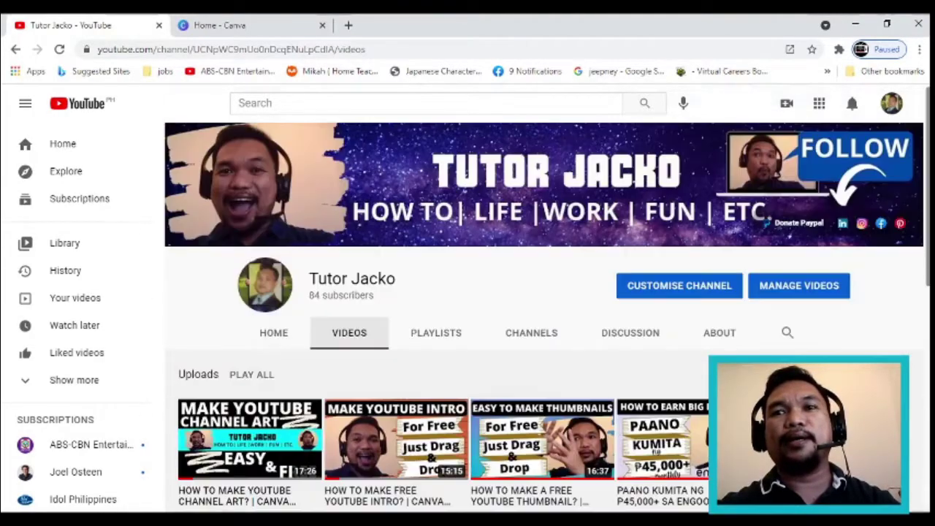
scroll(467, 292, "down", 4)
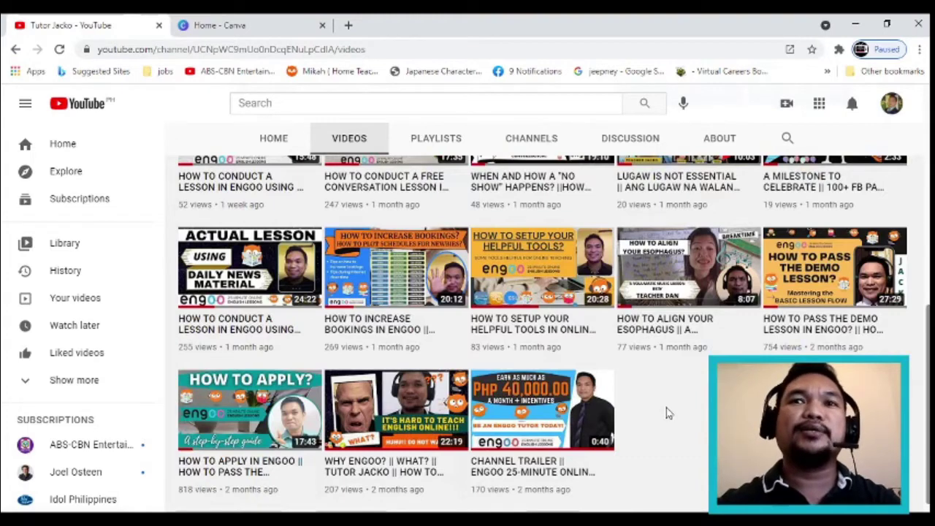
scroll(701, 406, "up", 6)
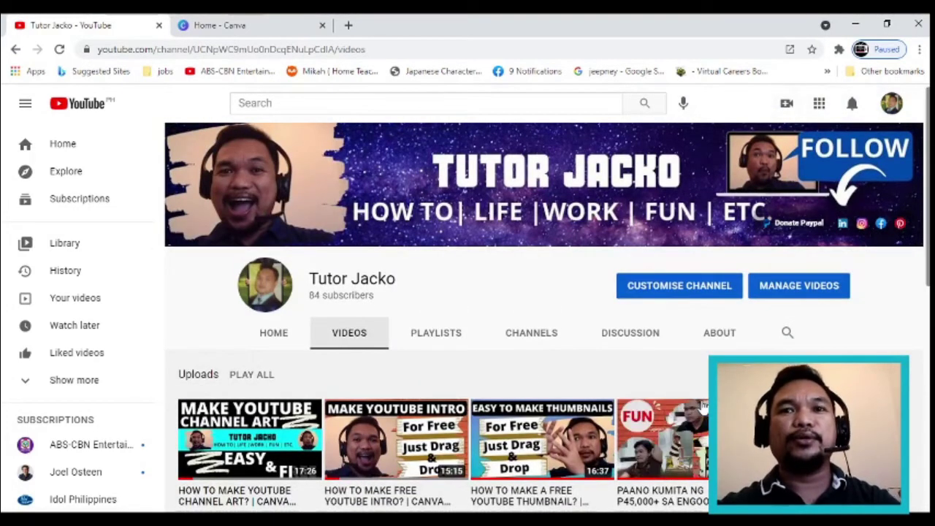
mouse_move(558, 433)
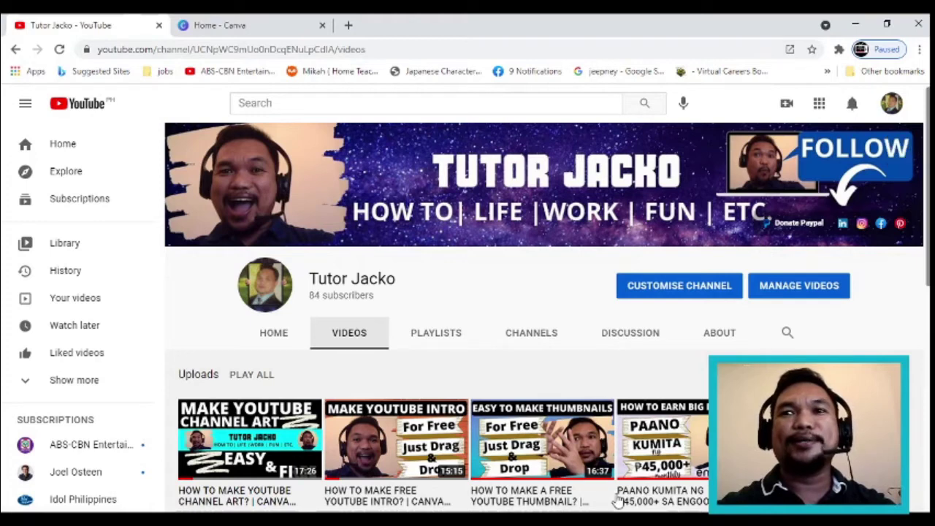
mouse_move(509, 437)
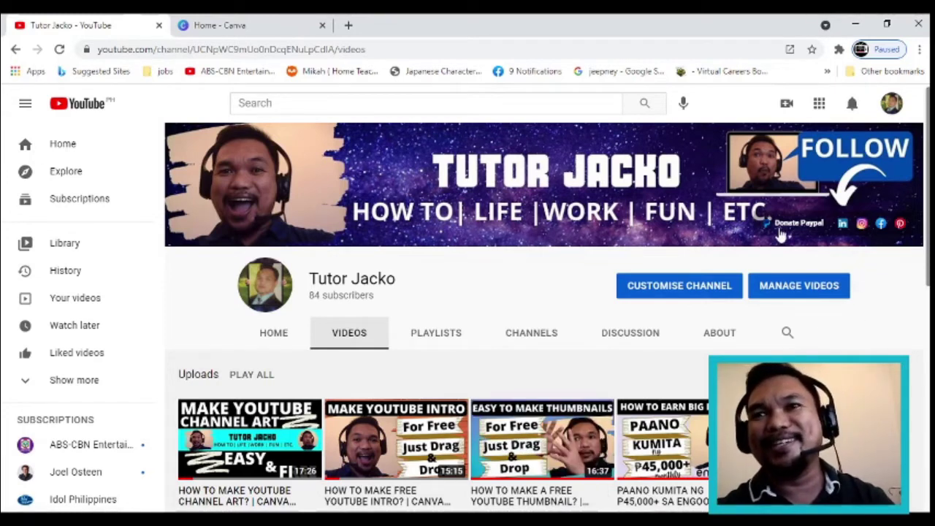
mouse_move(403, 479)
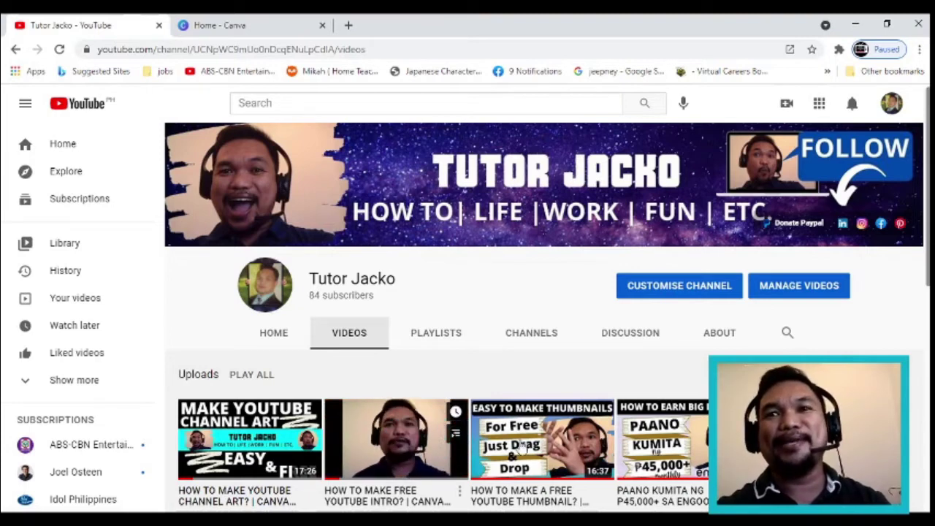
mouse_move(553, 436)
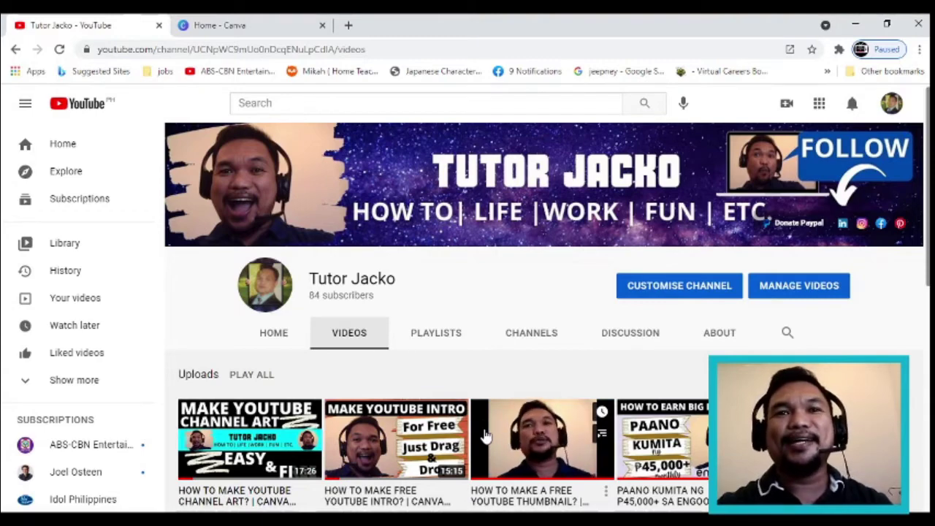
scroll(485, 436, "down", 5)
scroll(486, 436, "up", 5)
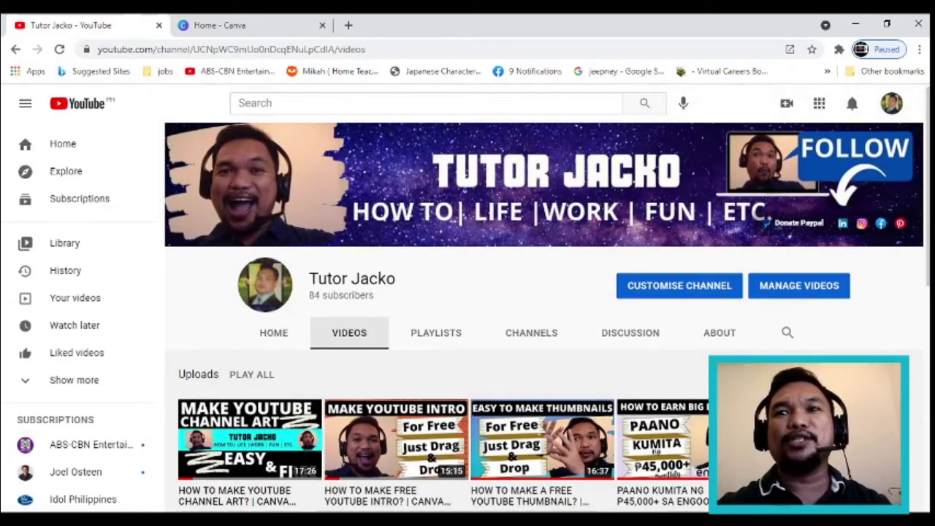
scroll(468, 329, "down", 5)
scroll(468, 329, "up", 2)
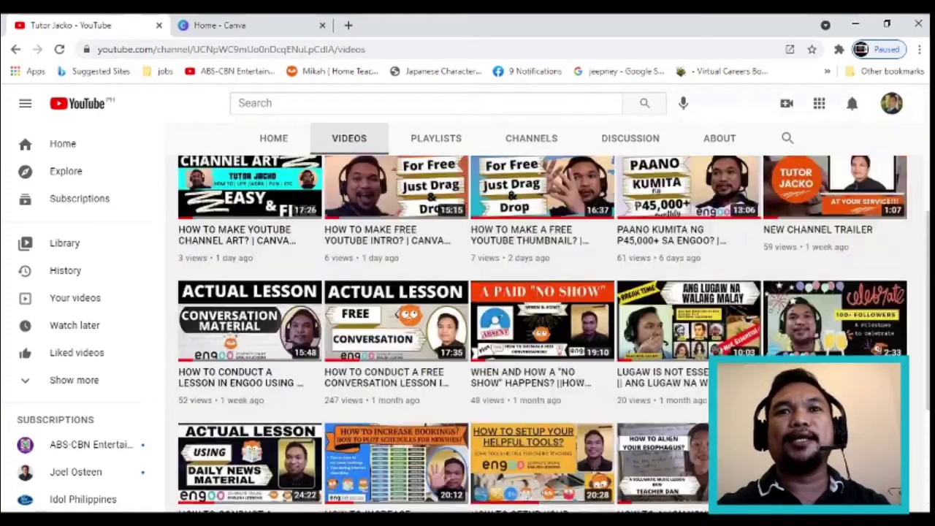
scroll(467, 329, "up", 4)
scroll(467, 329, "down", 5)
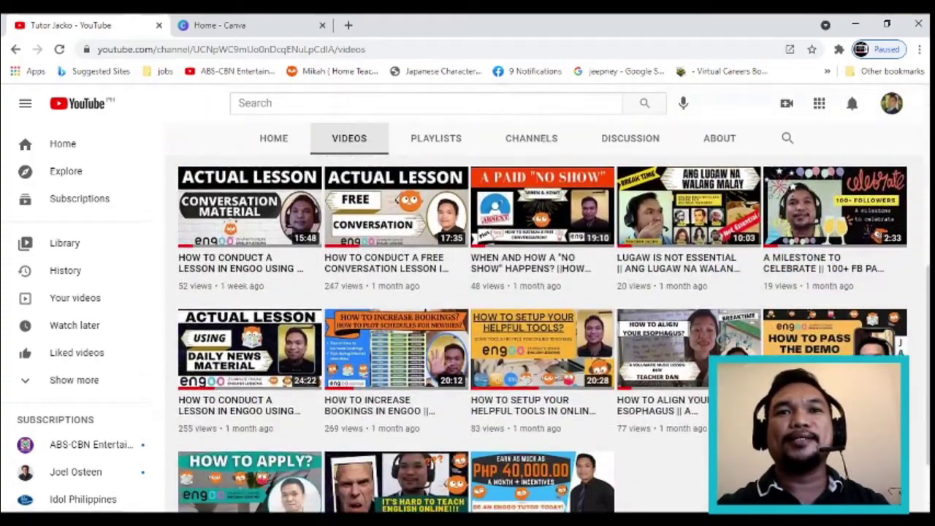
scroll(467, 329, "down", 1)
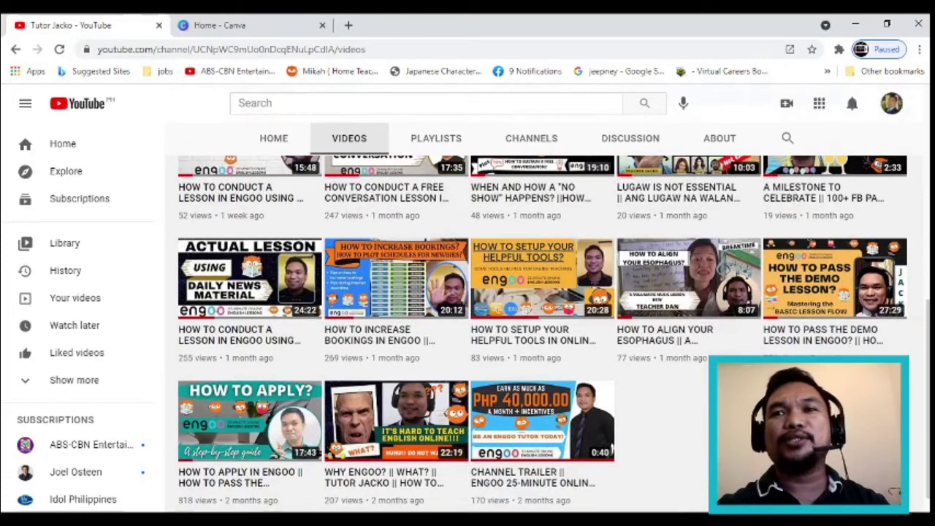
scroll(467, 329, "up", 5)
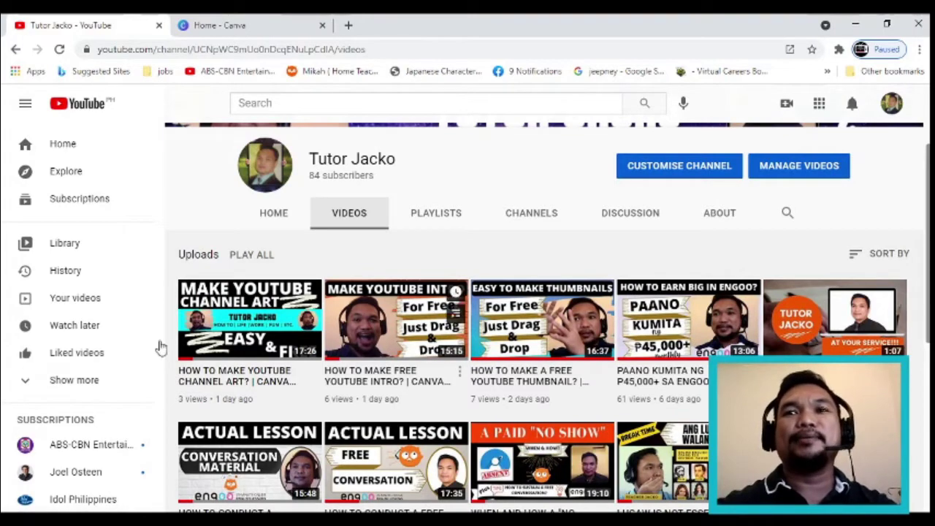
scroll(454, 453, "up", 2)
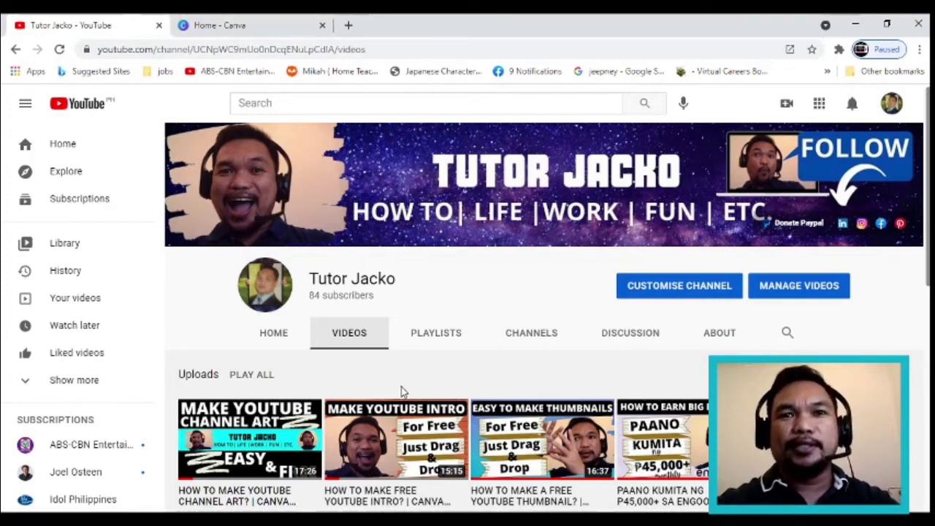
Switch to Canva and create a new blank Logo design
left_click(219, 25)
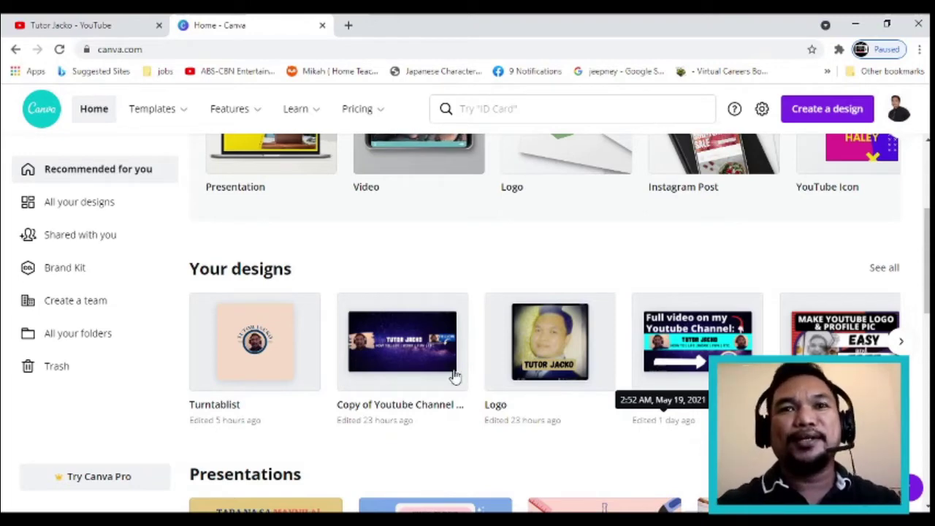
scroll(578, 465, "up", 3)
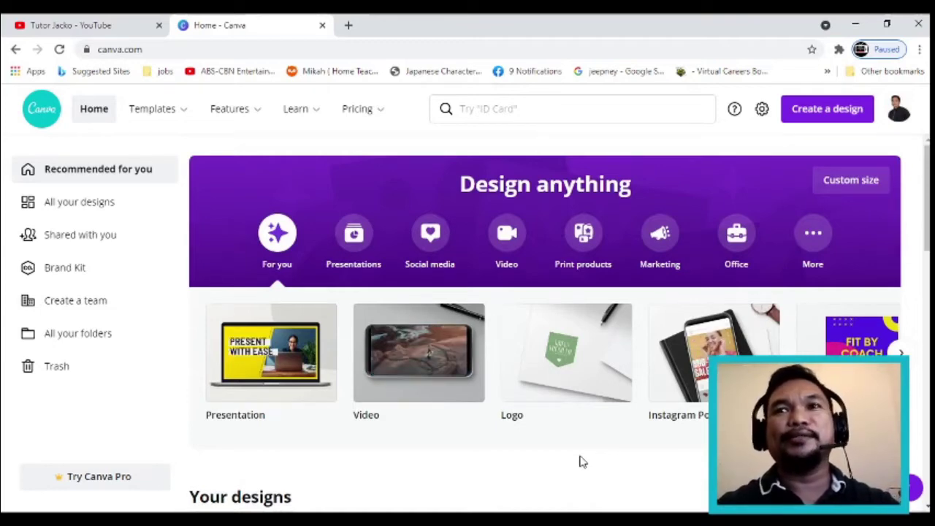
left_click(835, 118)
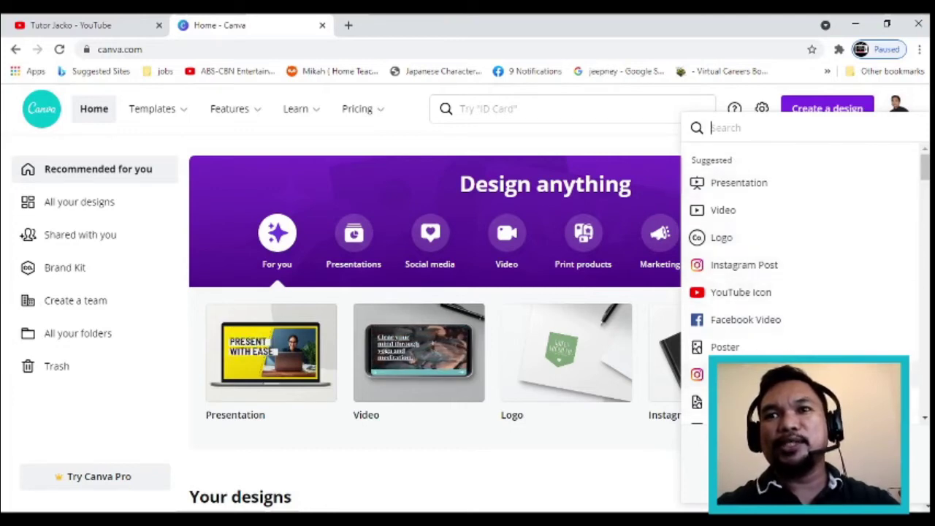
left_click(721, 239)
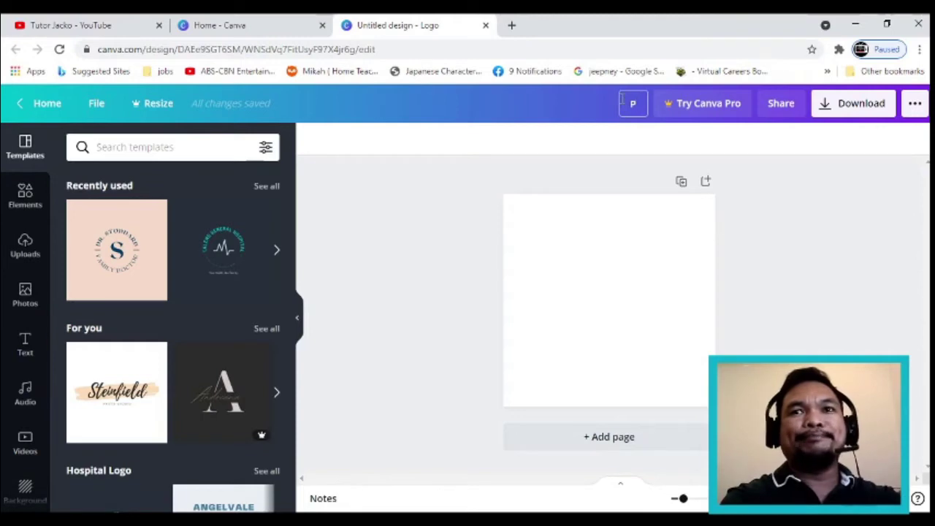
Rename the untitled design as "Youtube Logo"
key("BackSpace")
type("Youtube")
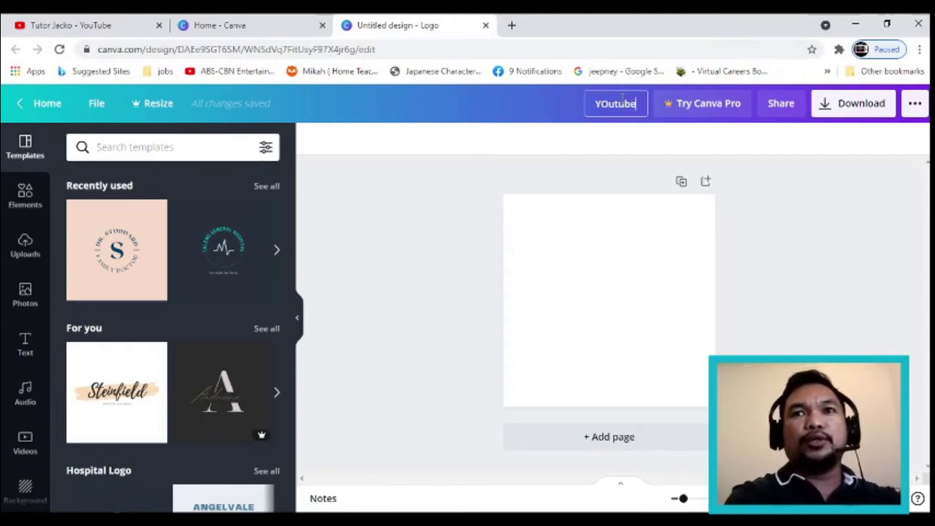
key("BackSpace")
key("BackSpace")
key("BackSpace")
key("BackSpace")
key("BackSpace")
key("BackSpace")
key("BackSpace")
type("Youtube")
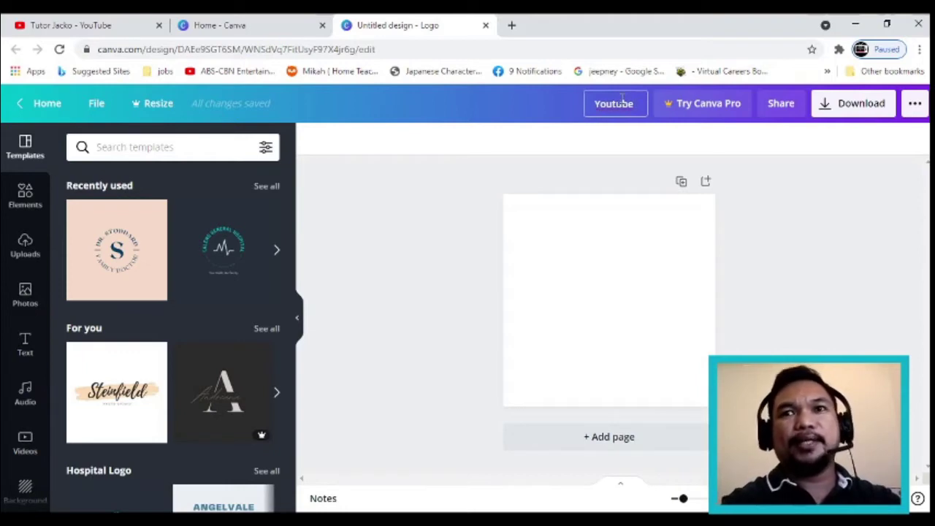
type("F")
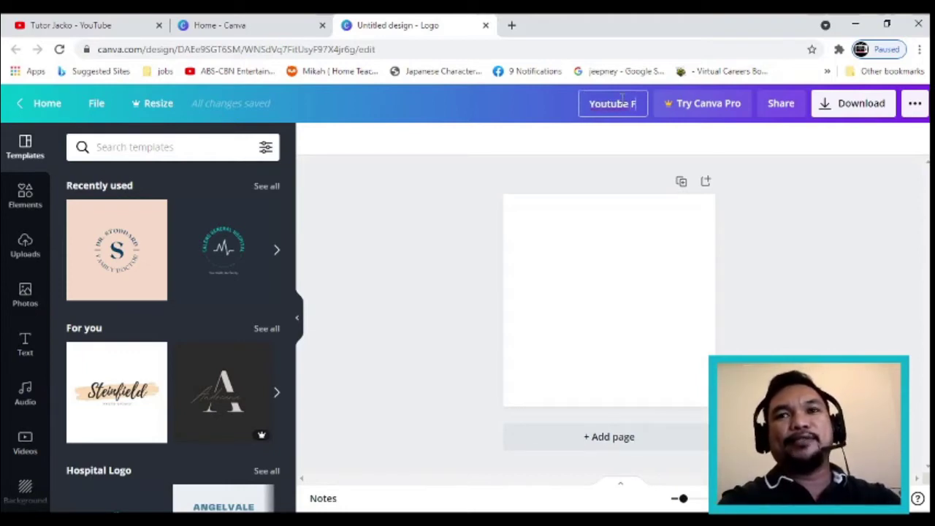
key("BackSpace")
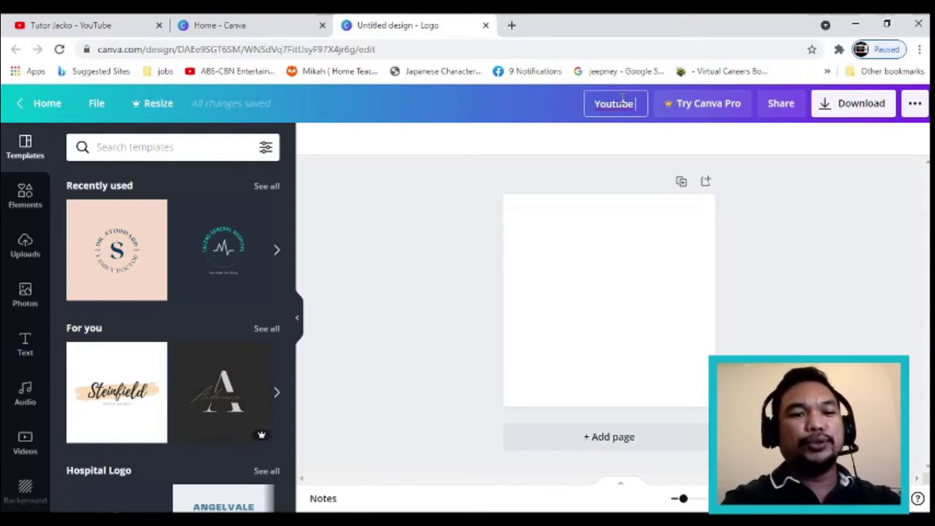
type("Logo")
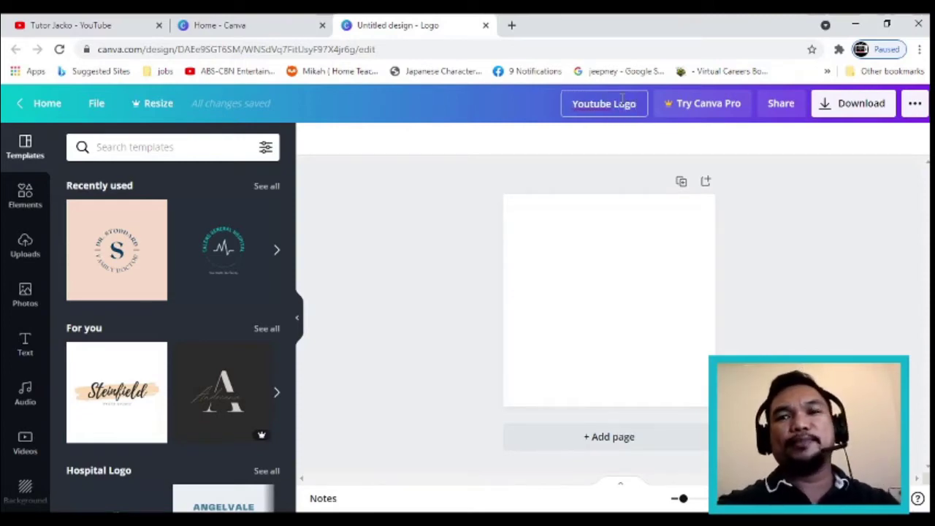
left_click(817, 347)
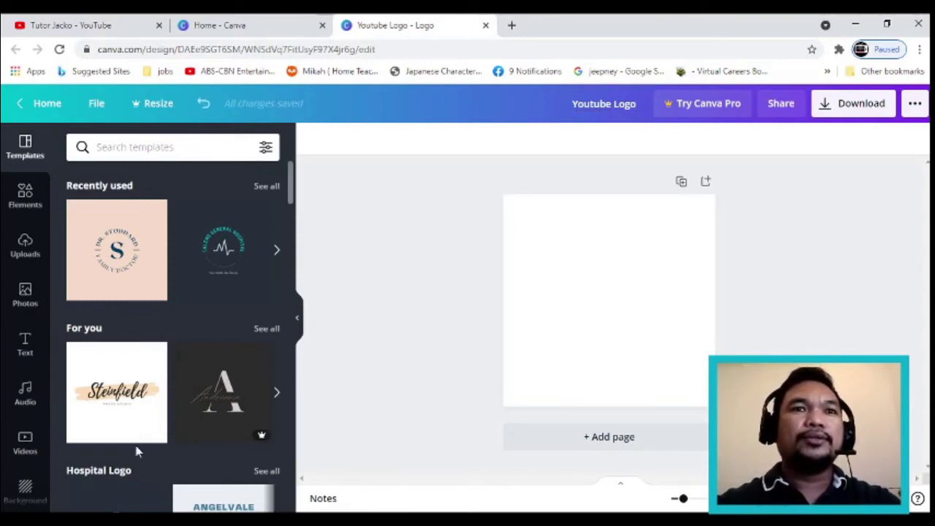
Apply the recently used peach "Family Doctor" circular logo template to the blank page
scroll(142, 442, "down", 3)
scroll(140, 445, "up", 3)
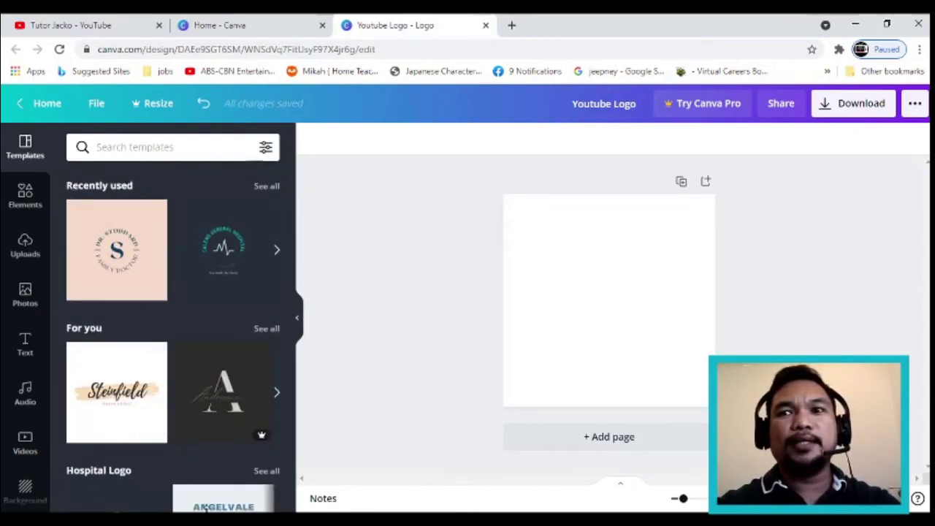
left_click(106, 287)
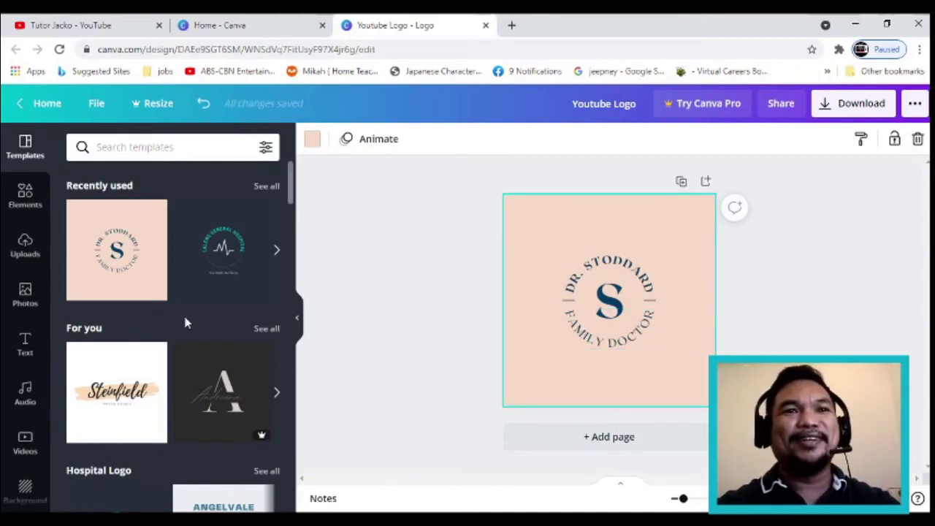
scroll(141, 336, "down", 3)
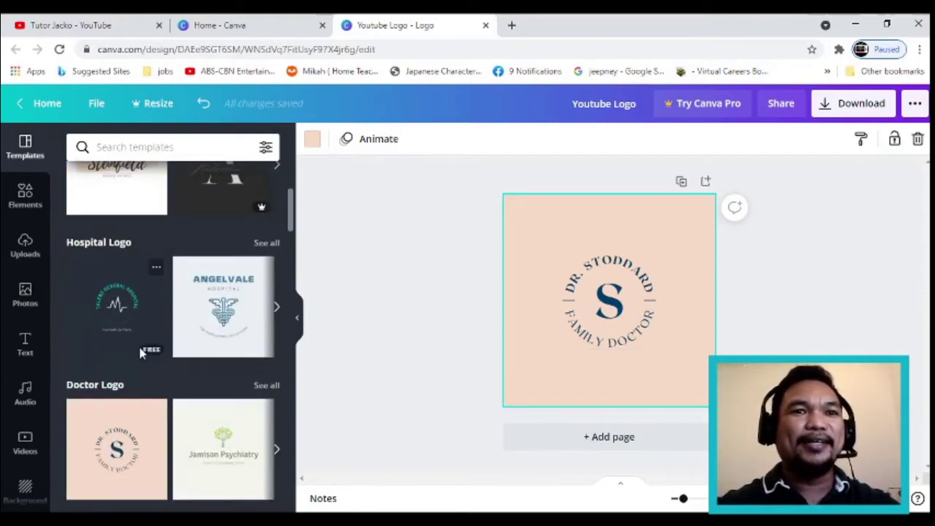
scroll(142, 423, "up", 3)
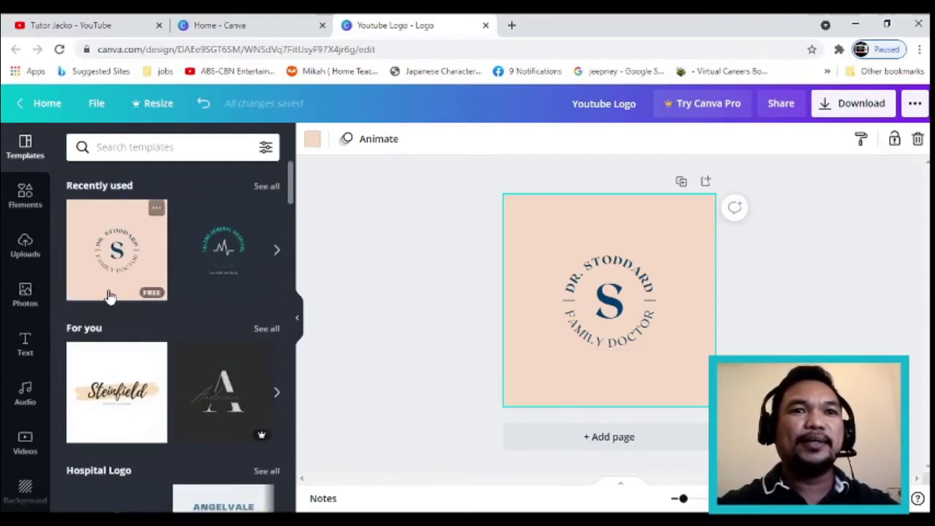
scroll(177, 436, "down", 3)
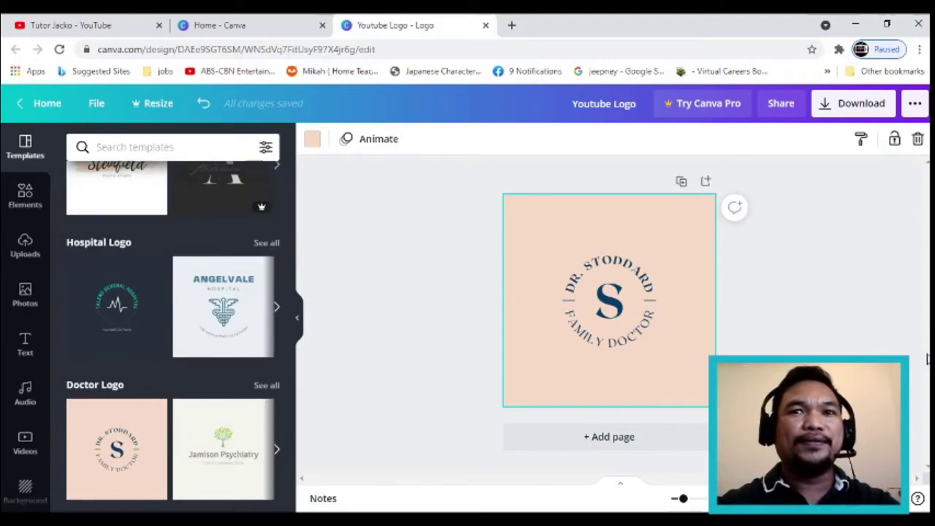
Delete the large letter S from the centre of the circular logo
left_click(612, 321)
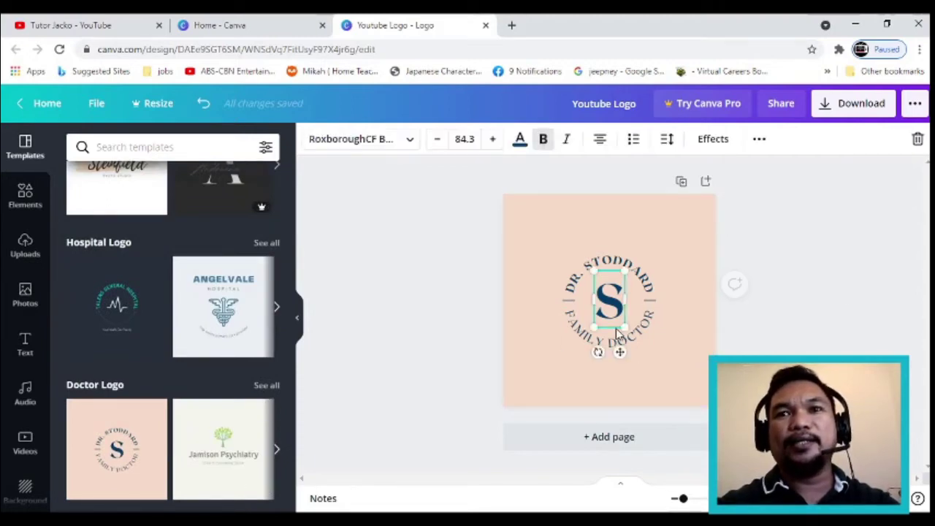
key("Delete")
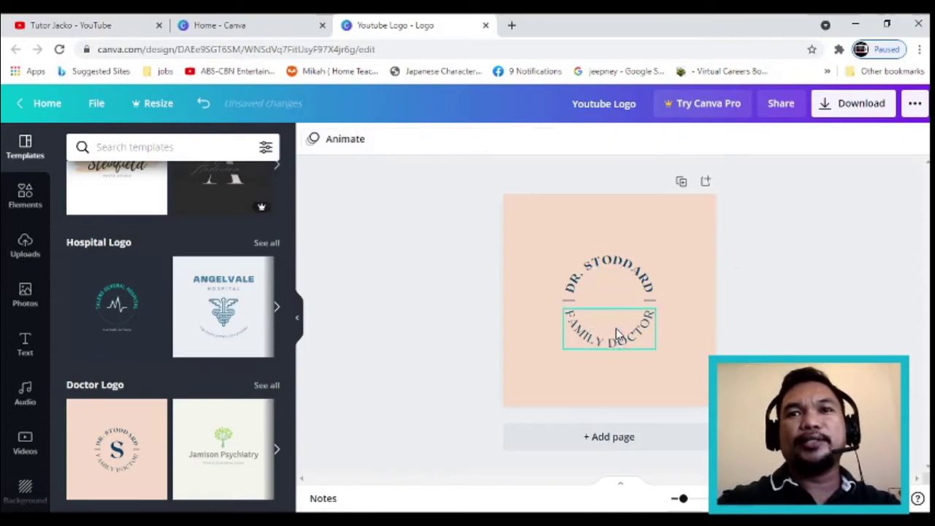
left_click(588, 328)
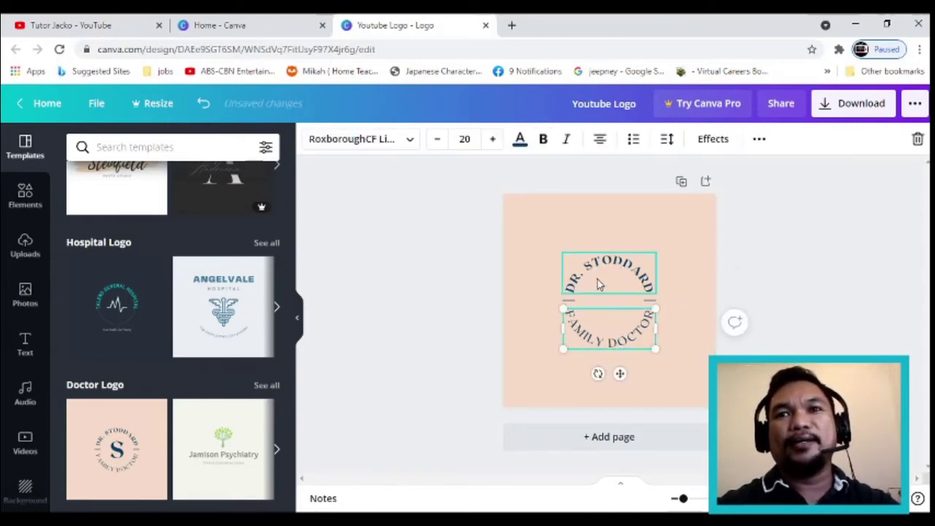
left_click(878, 313)
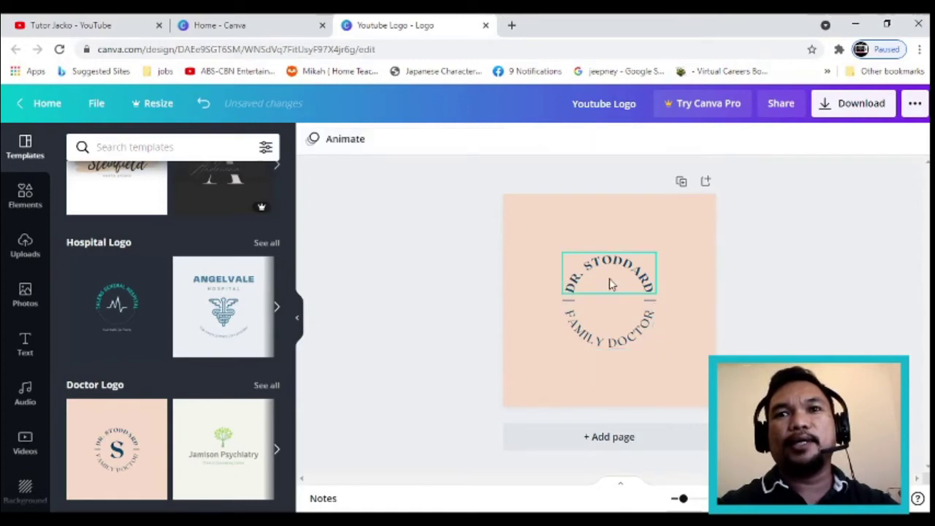
Set the font size of the logo's upper curved name text to 40
left_click(610, 283)
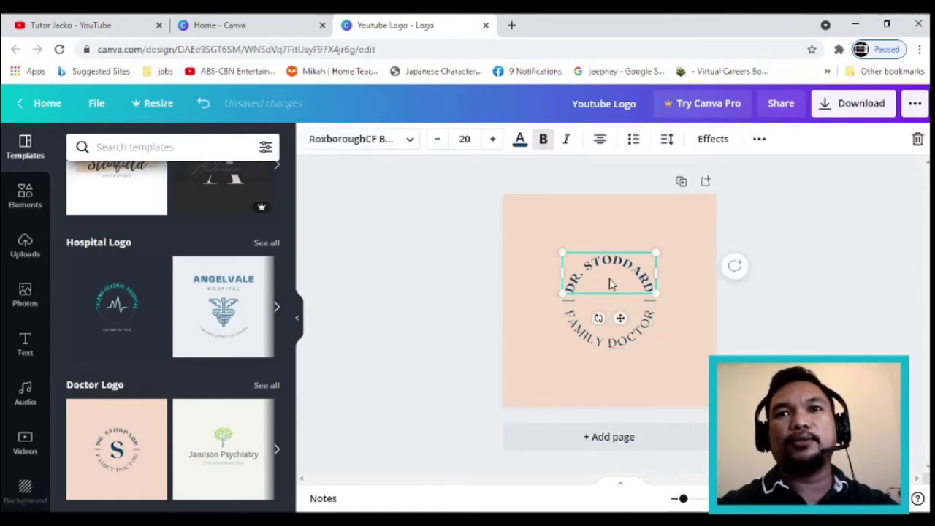
left_click(479, 146)
type("40")
key("Return")
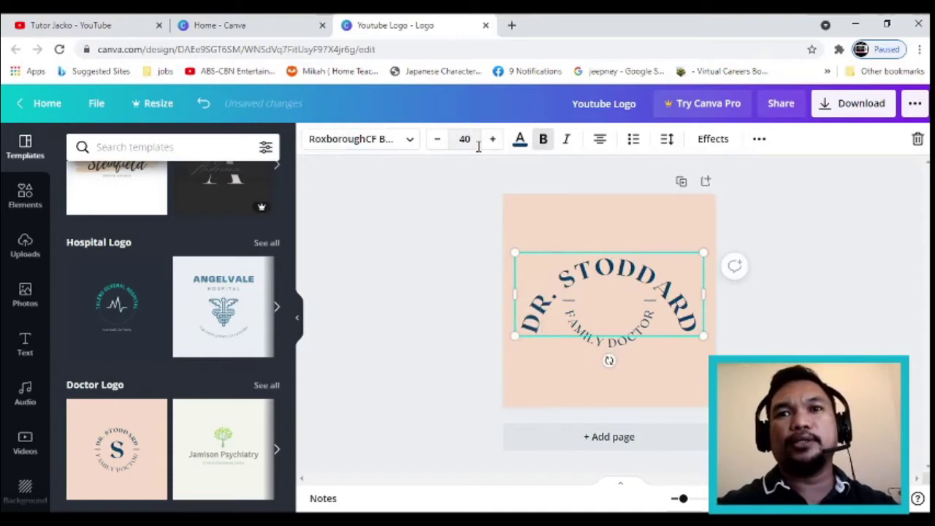
Set the upper curved text's font size to 30 and replace its wording with "TUTOR"
left_click(466, 139)
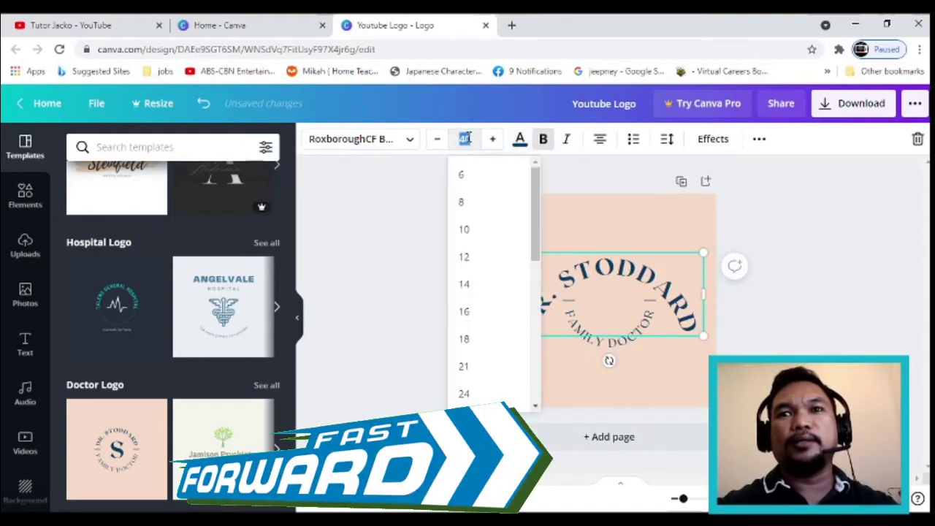
type("30")
key("Return")
double_click(620, 288)
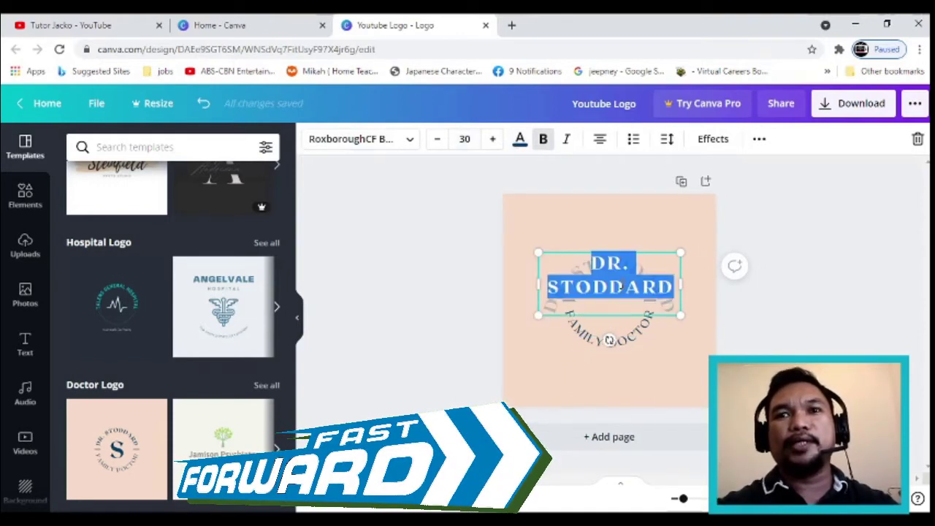
type("TUTOR")
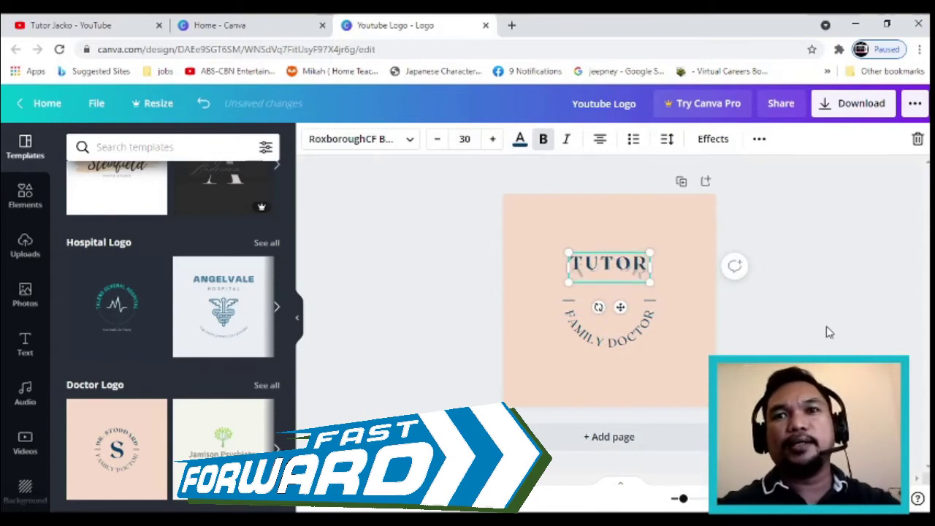
left_click(818, 333)
Make the lower curved "FAMILY DOCTOR" text bold and replace its wording with "JACKO"
left_click(632, 327)
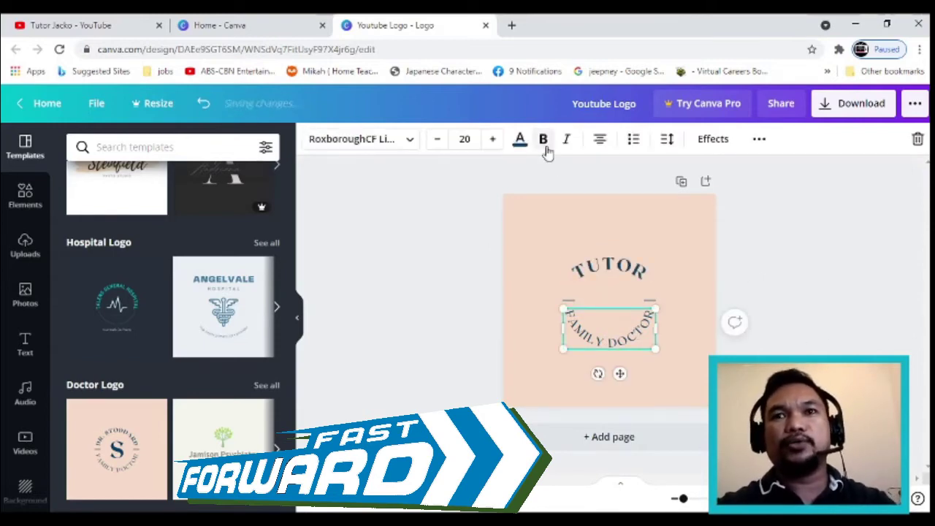
left_click(542, 139)
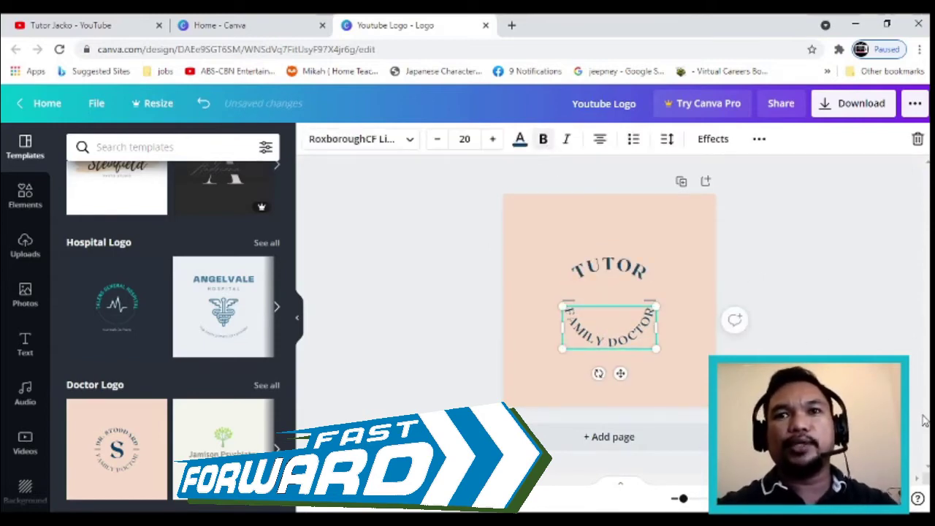
double_click(617, 334)
key("BackSpace")
type("JACKO")
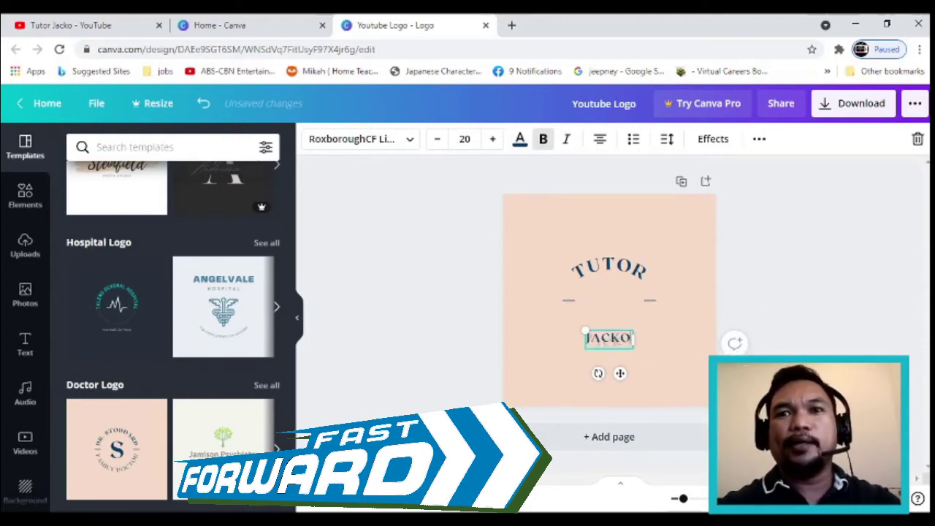
left_click(677, 397)
Set the font size of the curved words "JACKO" and "TUTOR" to 40
left_click(615, 345)
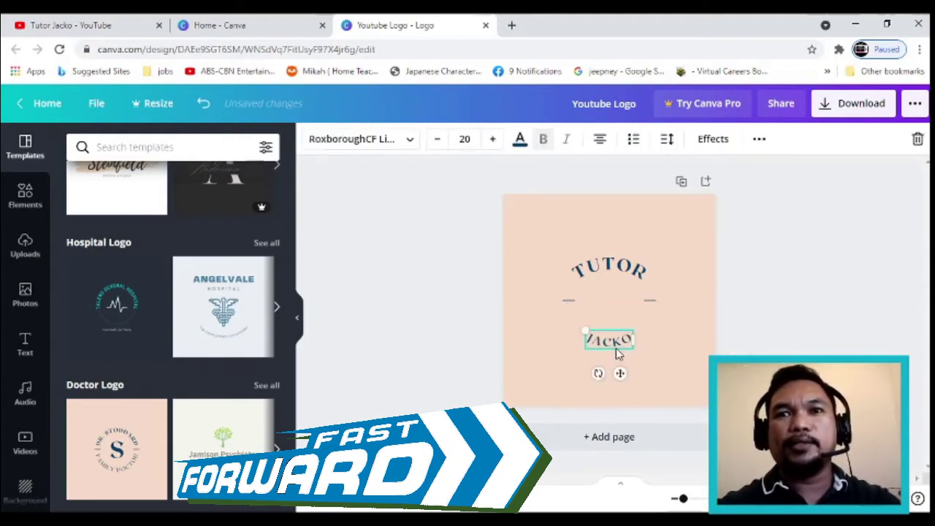
left_click(467, 140)
type("40")
key("Return")
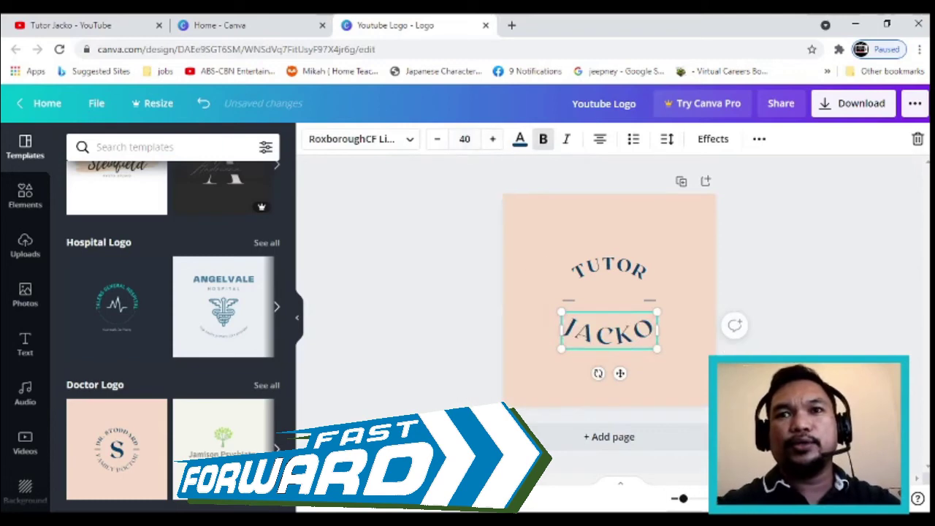
left_click(871, 310)
left_click(620, 280)
left_click(466, 138)
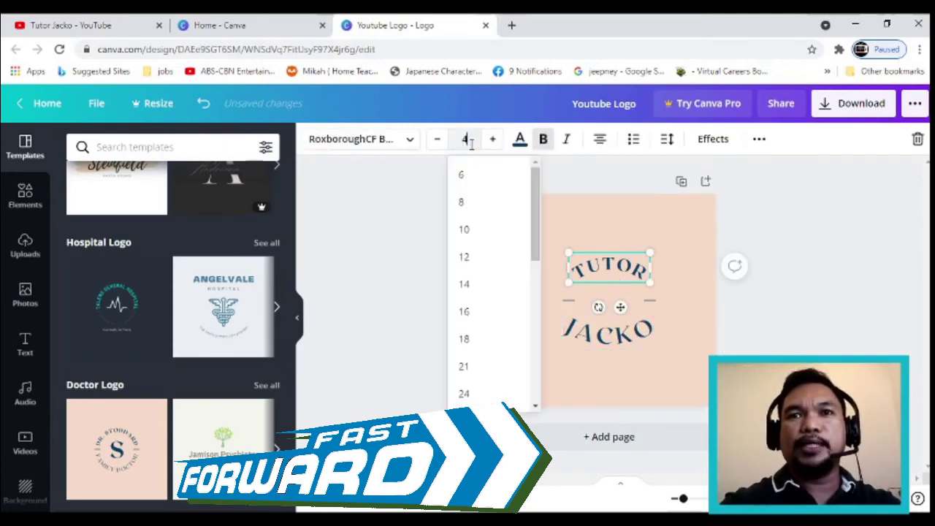
type("40")
key("Return")
Thicken the short dash on the logo's left side to a line weight of 20
left_click(571, 298)
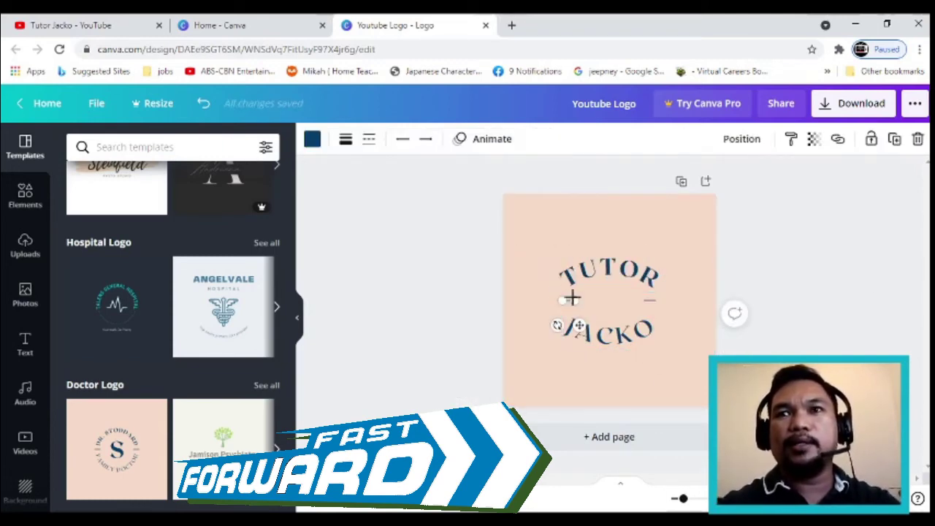
left_click(347, 146)
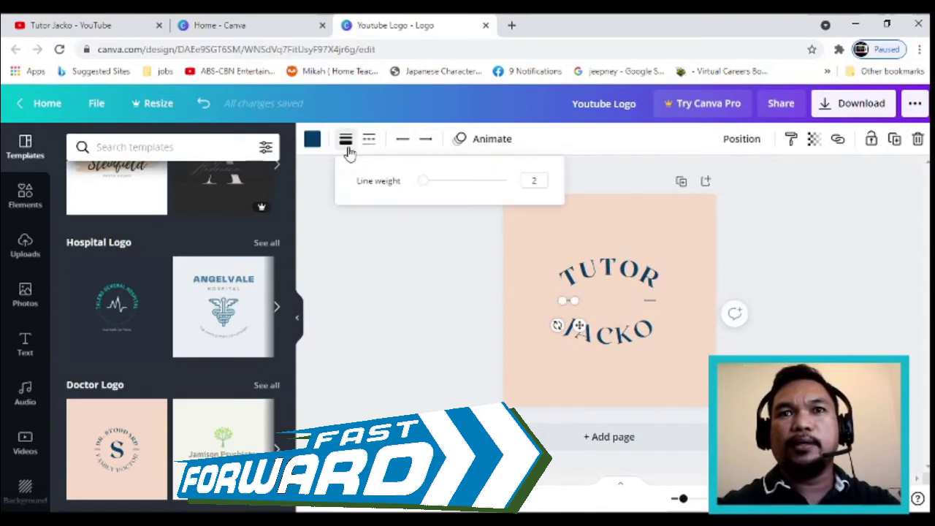
left_click_drag(424, 181, 440, 199)
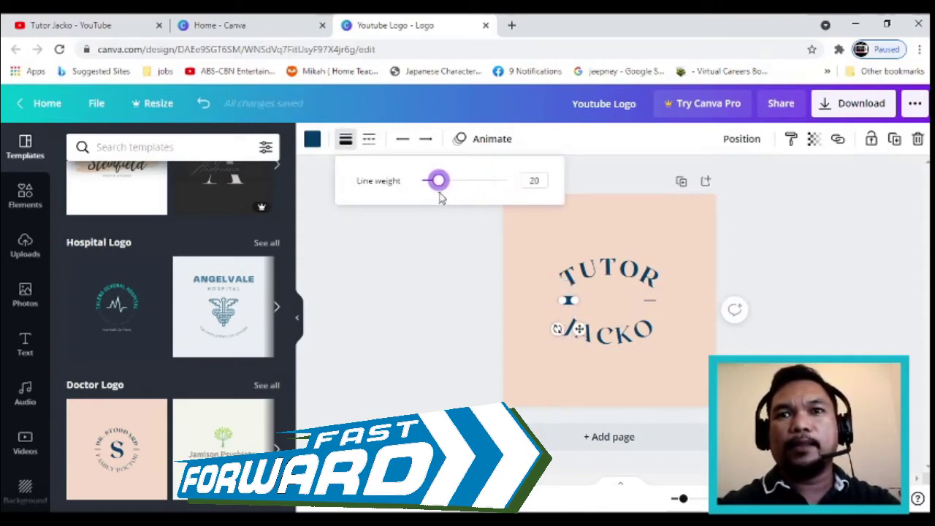
left_click(682, 313)
Replace the thin dash on the logo's right side with a copy of the thick one, level with the original
left_click(653, 299)
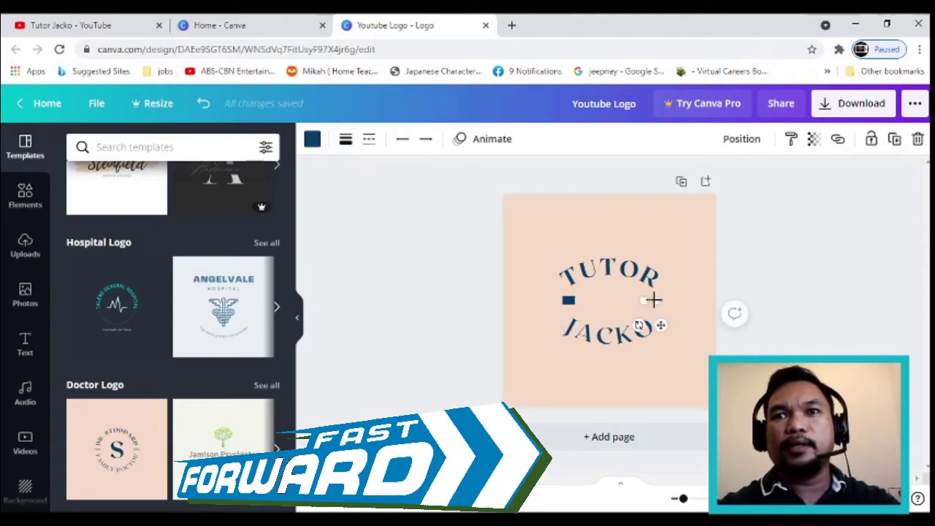
left_click(672, 334)
left_click(562, 301)
left_click_drag(557, 328, 672, 331)
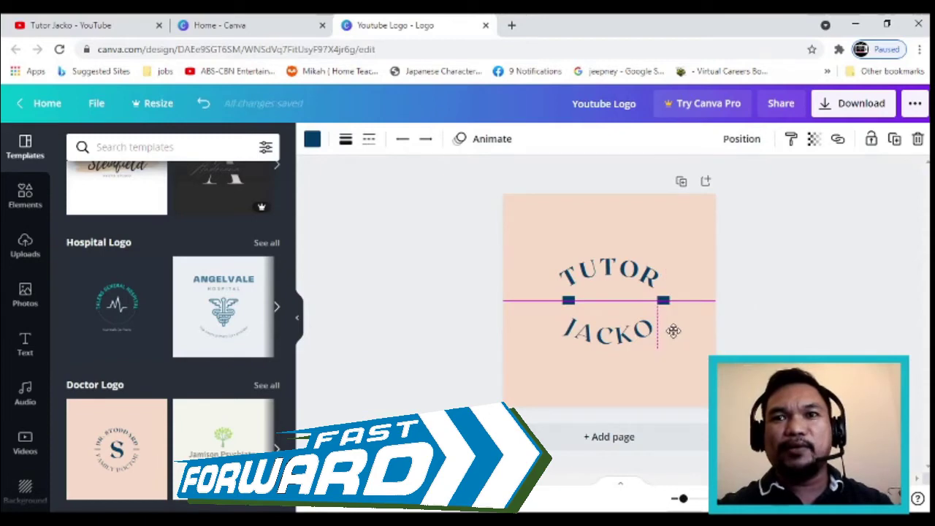
Spread the logo parts around an open centre by moving "TUTOR" up, "JACKO" down and both dashes outward
left_click_drag(612, 271, 614, 232)
left_click(634, 325)
left_click_drag(634, 325, 635, 357)
left_click_drag(568, 301, 539, 301)
left_click_drag(663, 300, 687, 300)
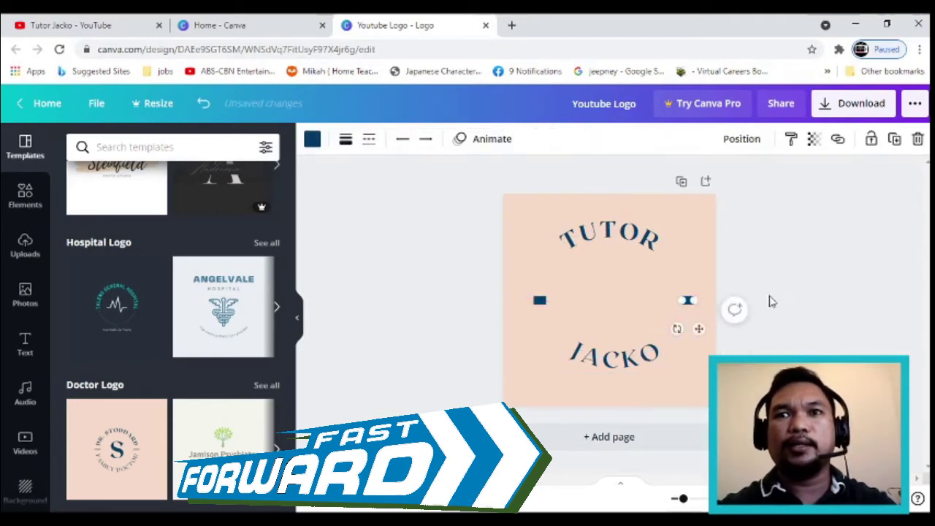
left_click(772, 301)
Add a round photo frame with a ring border from the Frames collection to the centre of the logo
left_click(25, 244)
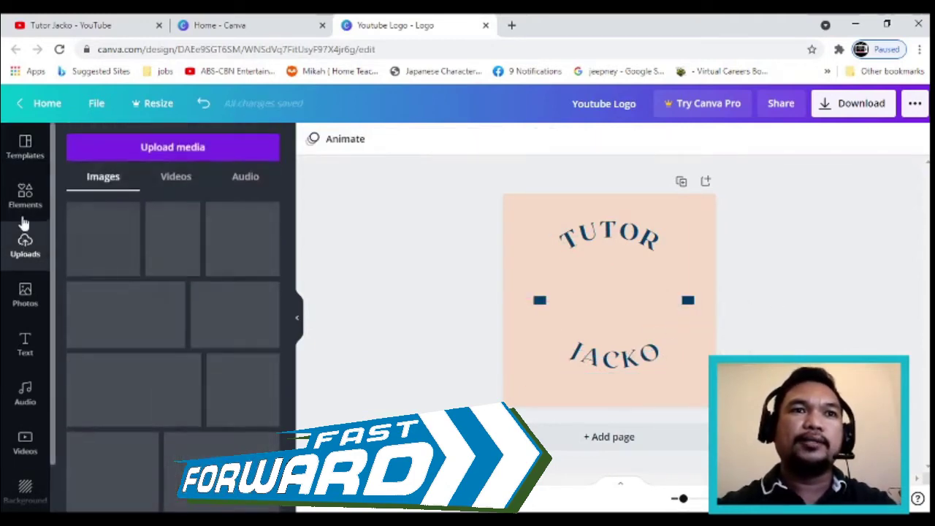
left_click(25, 196)
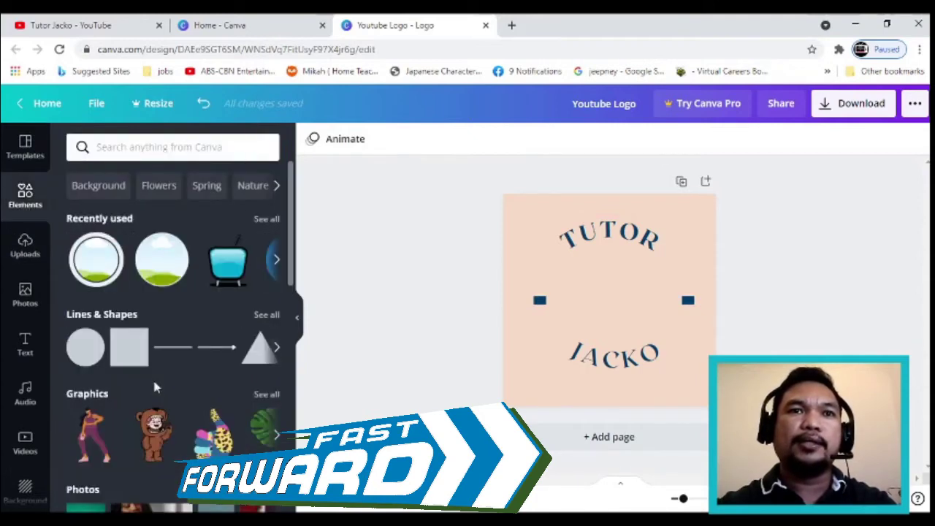
left_click(279, 259)
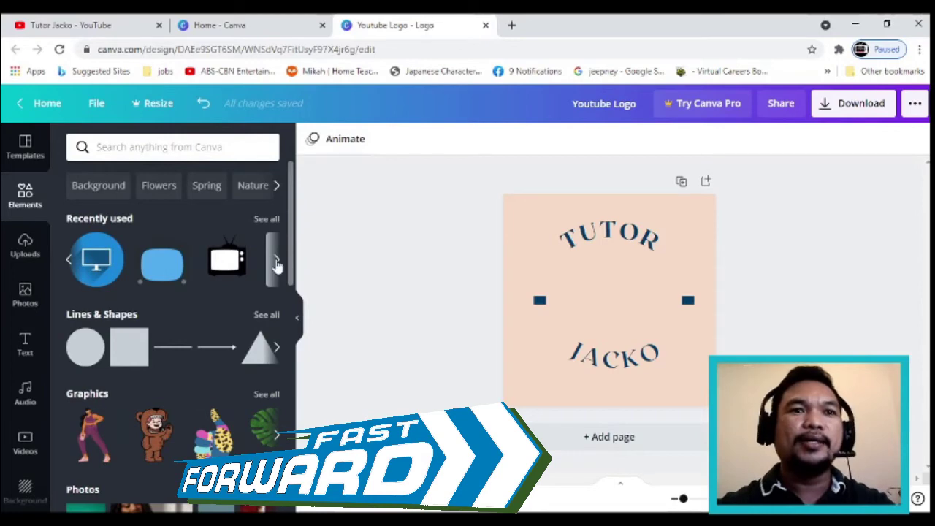
left_click(278, 262)
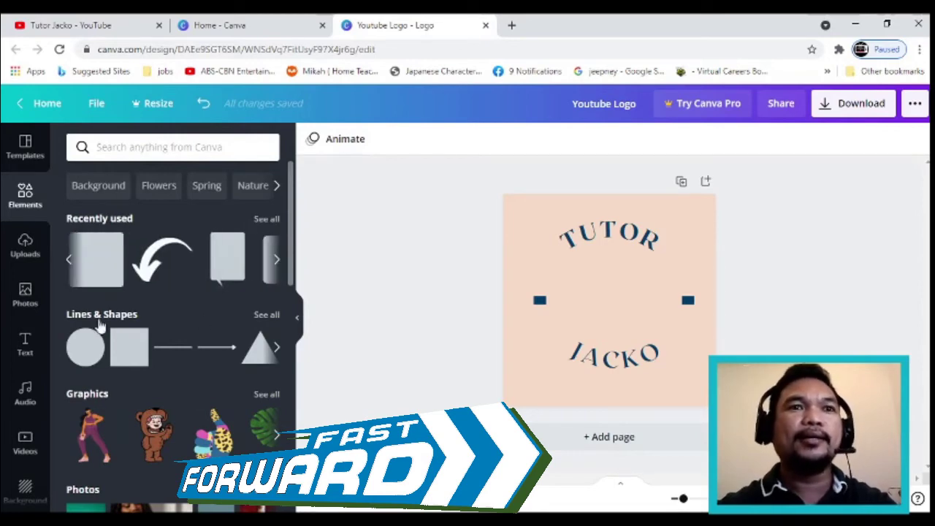
left_click(70, 269)
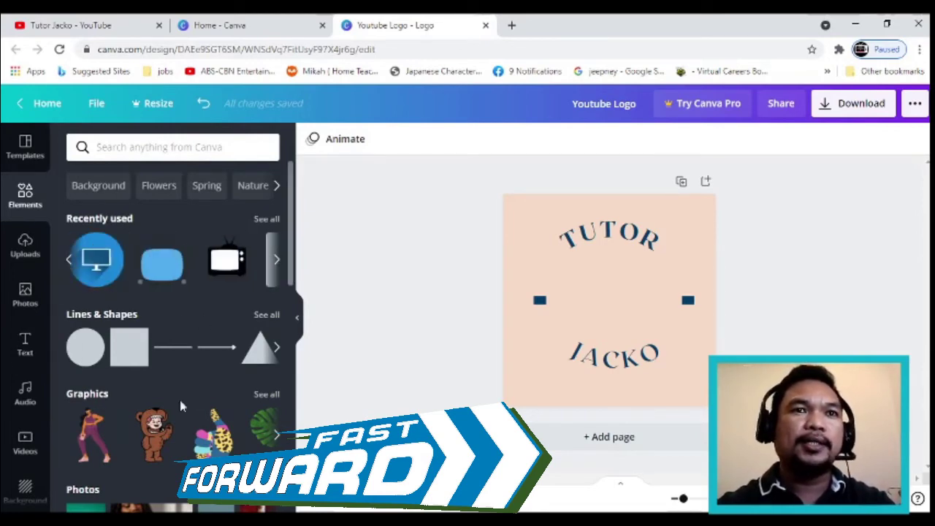
scroll(179, 396, "down", 3)
scroll(181, 407, "down", 5)
left_click(265, 329)
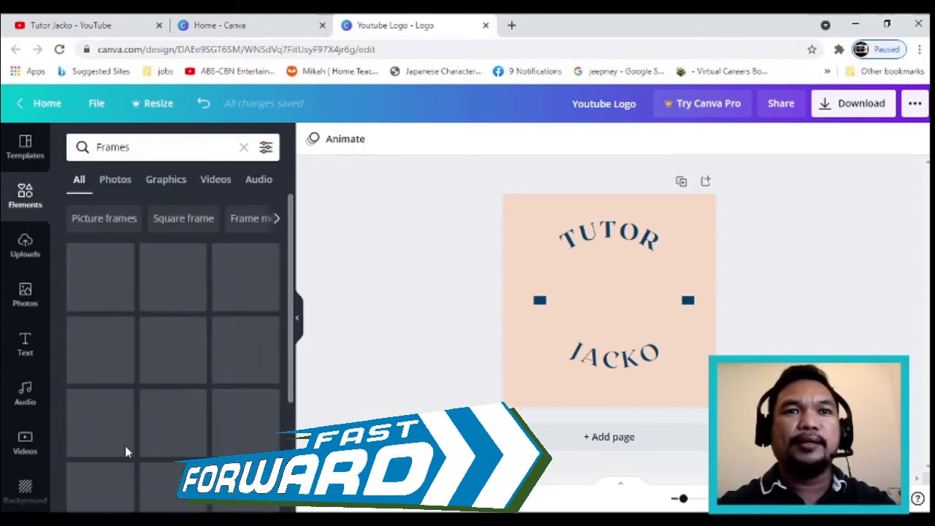
scroll(168, 431, "down", 5)
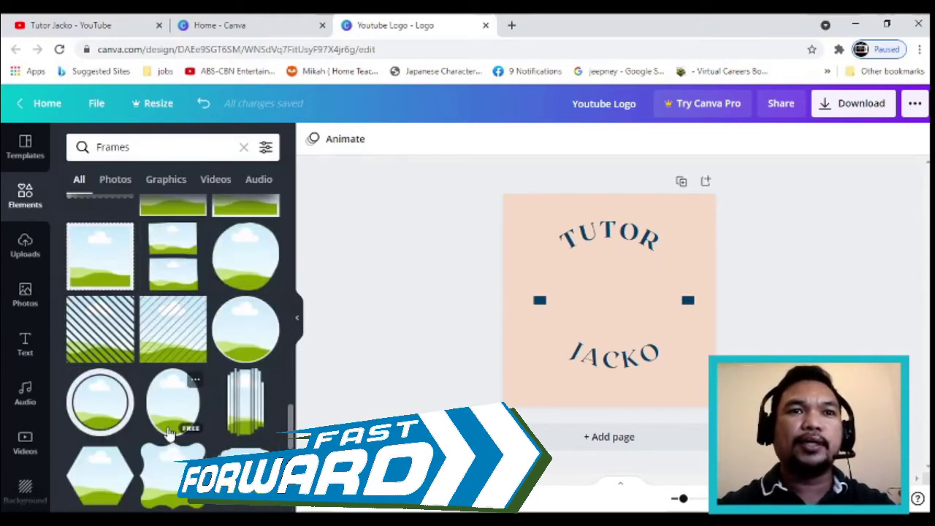
left_click(111, 422)
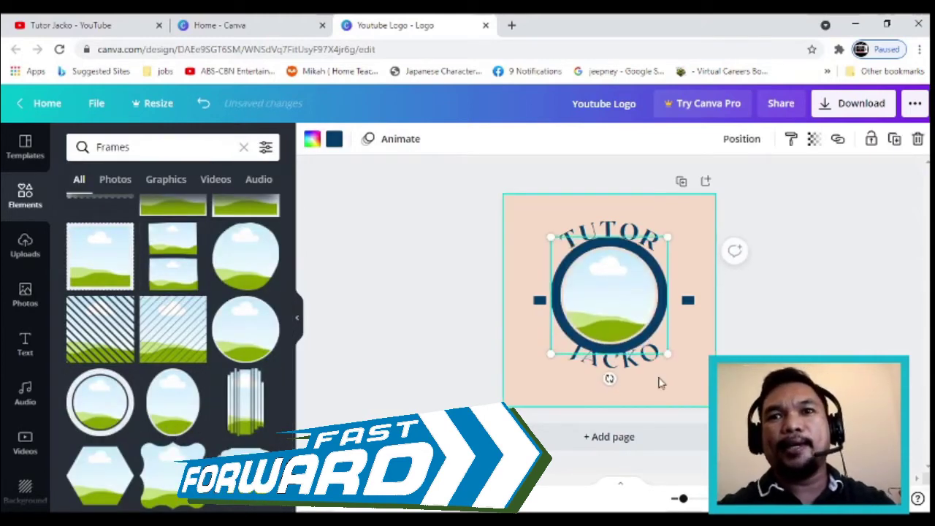
Nudge the "TUTOR" text upward so it clears the frame's ring
left_click(611, 233)
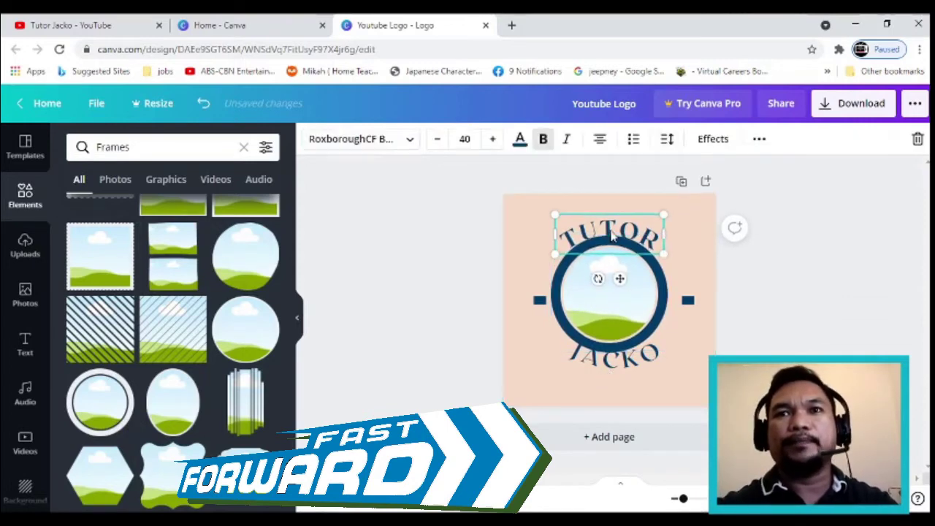
key("Up")
key("Up")
key("Up")
key("Up")
key("Up")
key("Up")
key("Up")
key("Up")
key("Up")
key("Up")
Nudge the "JACKO" text down and to the left so it clears the ring and centres beneath it
left_click(617, 359)
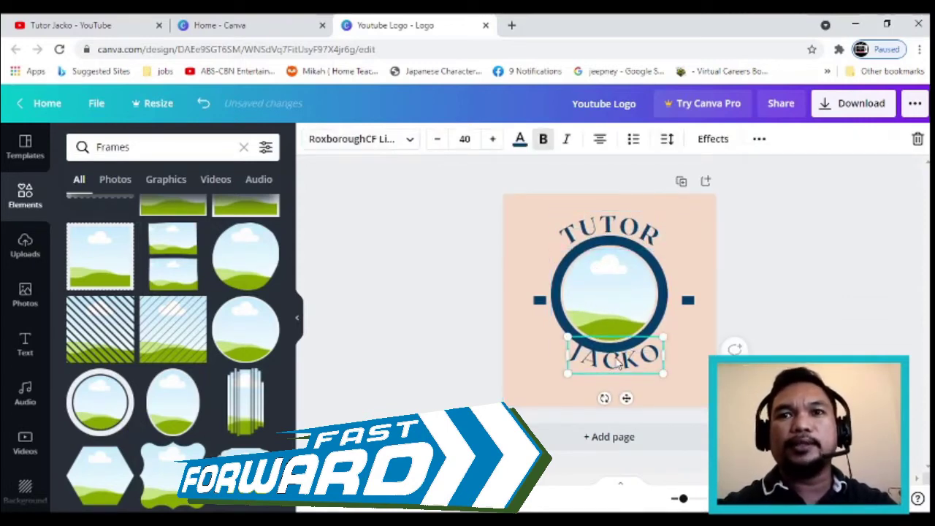
key("Down")
key("Down")
key("Down")
key("Down")
key("Down")
key("Down")
key("Down")
key("Down")
key("Down")
key("Down")
key("Left")
key("Left")
key("Left")
key("Left")
key("Left")
key("Left")
key("Left")
key("Left")
key("Left")
key("Left")
key("Left")
key("Left")
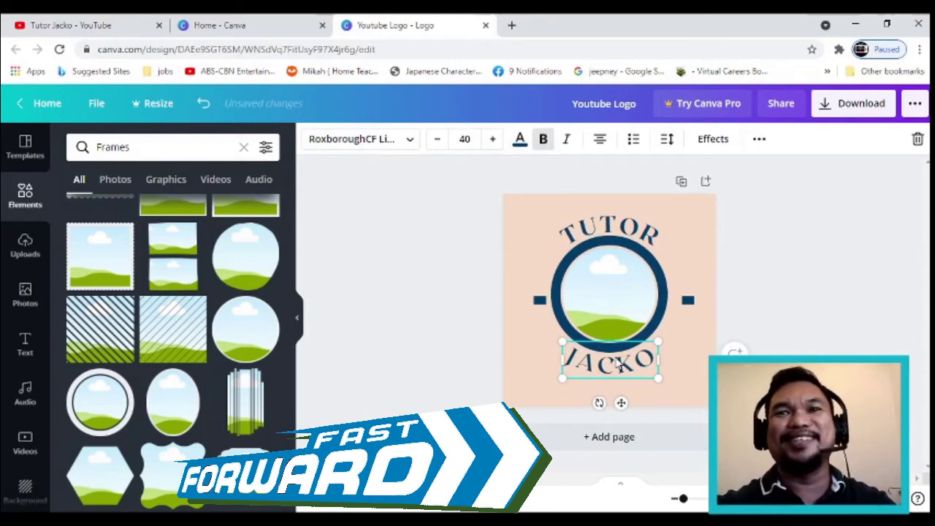
Nudge the right-hand dash closer to the ring so its gap matches the left-hand dash
left_click(689, 298)
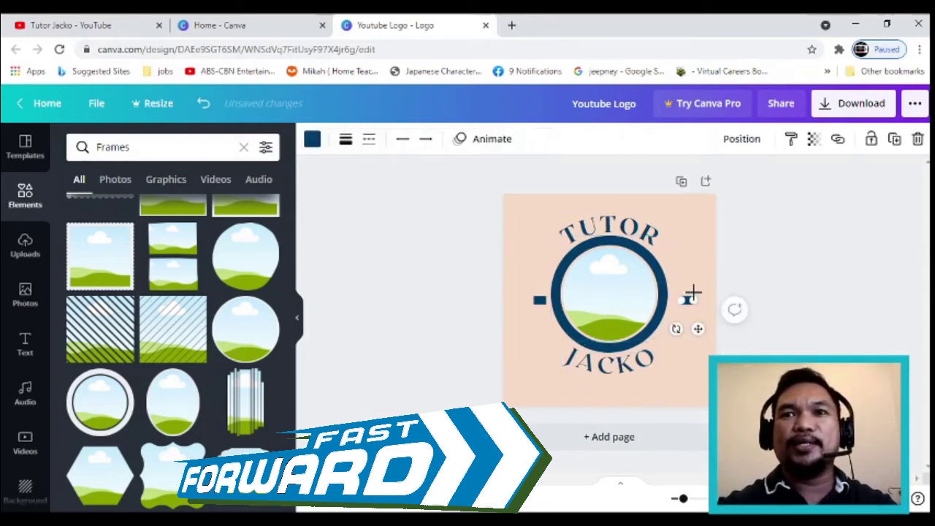
left_click(872, 293)
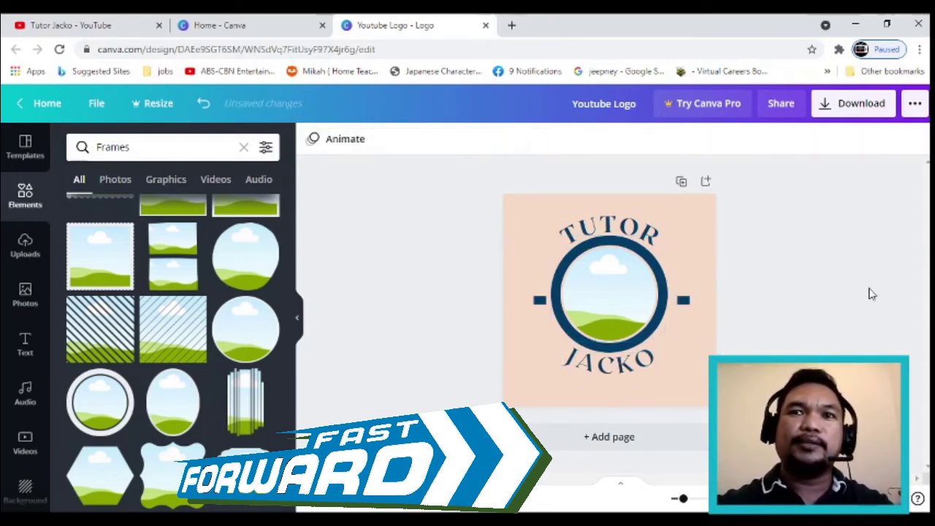
left_click(687, 299)
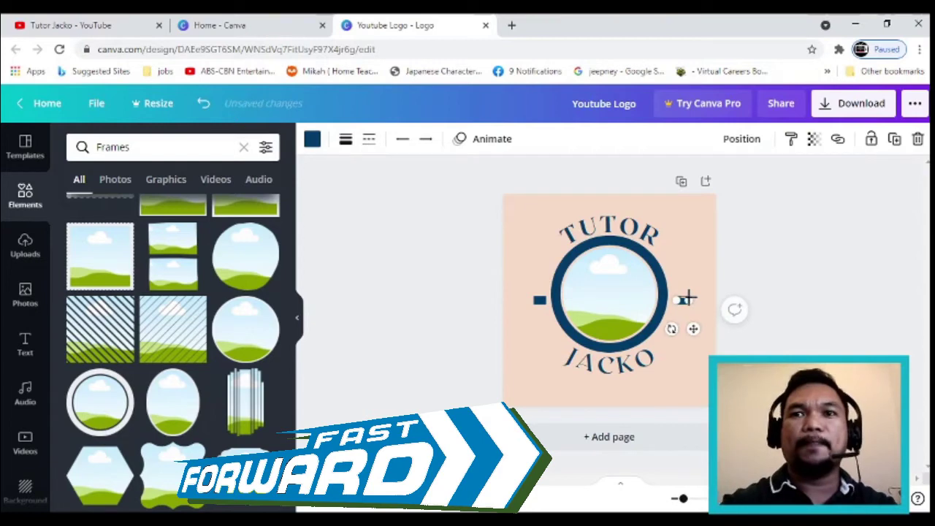
left_click(826, 250)
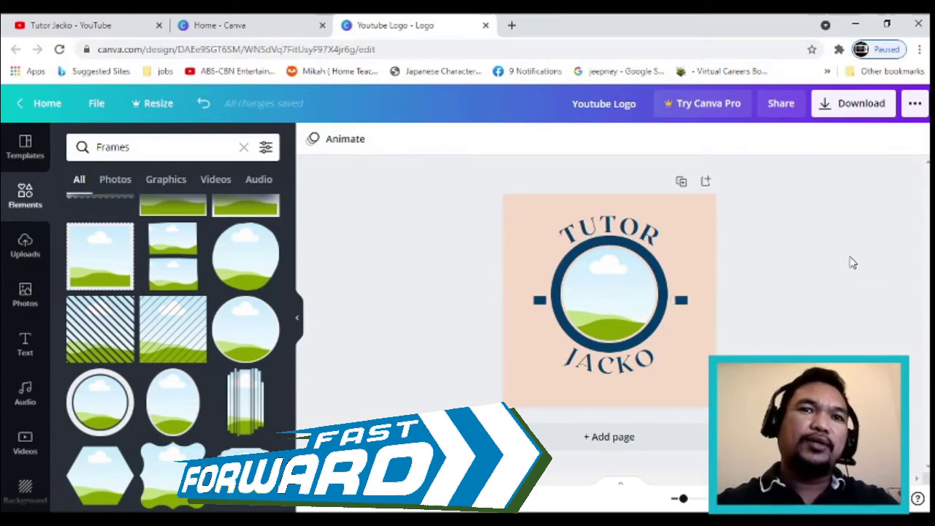
Fill the round frame with the uploaded black-and-white sketch portrait and adjust its fit inside the ring
left_click(25, 246)
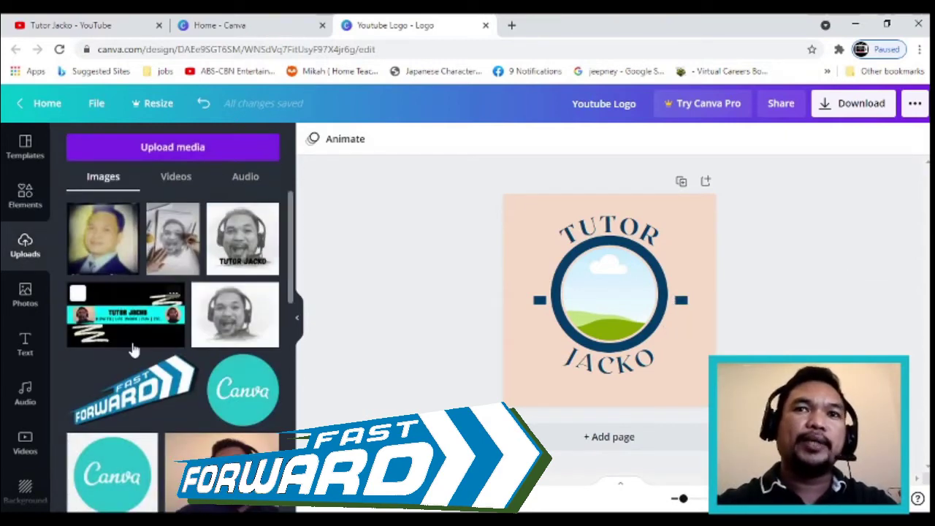
left_click(234, 314)
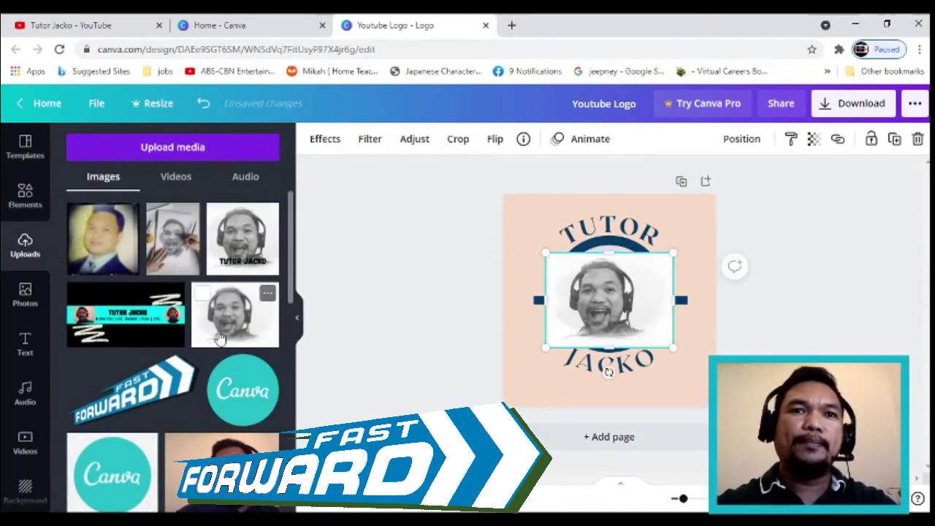
left_click_drag(598, 296, 609, 293)
double_click(596, 291)
left_click(846, 303)
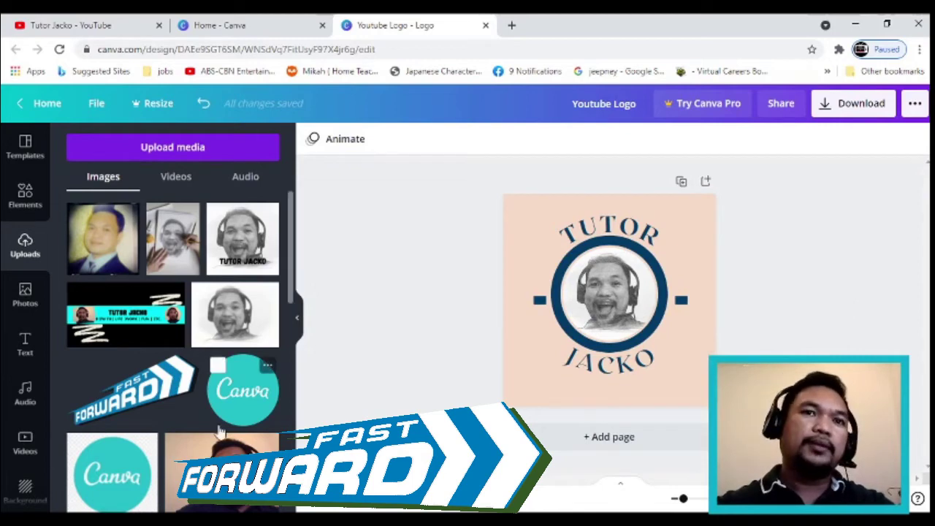
Replace the picture in the round frame with an uploaded colour photo of the man laughing in a headset
scroll(201, 434, "down", 5)
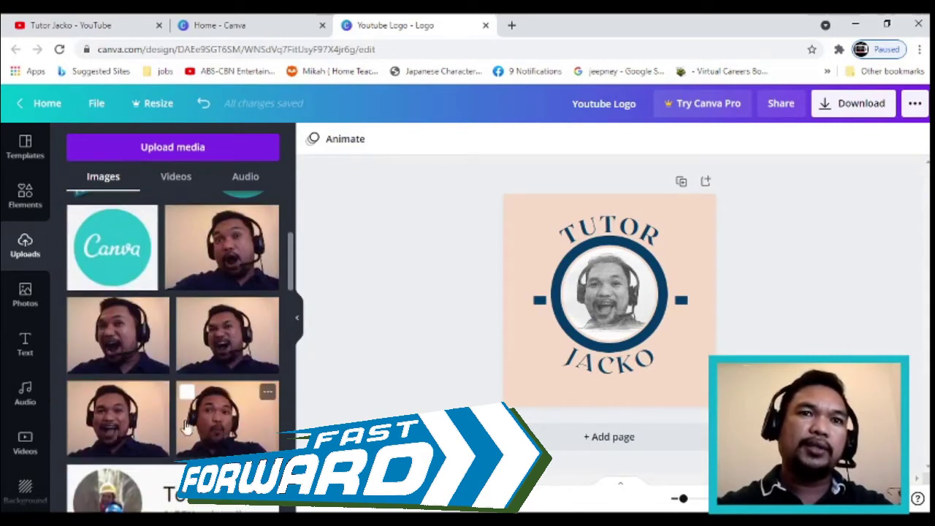
left_click(119, 433)
mouse_move(601, 315)
left_mouse_down()
mouse_move(656, 315)
mouse_move(621, 314)
mouse_move(601, 296)
left_mouse_up()
left_click(621, 314)
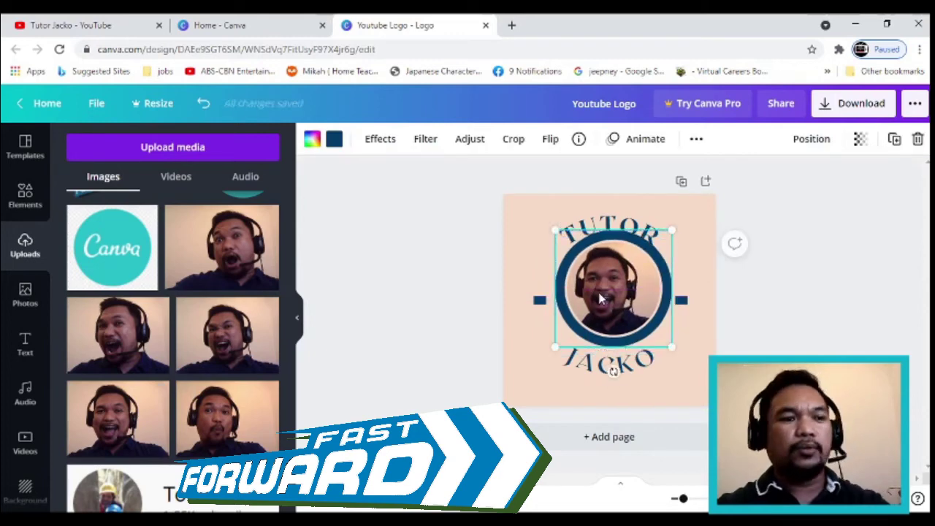
Undo the accidental shift of the round frame and reposition the portrait inside the ring so the face is centred
key("ctrl+z")
key("Escape")
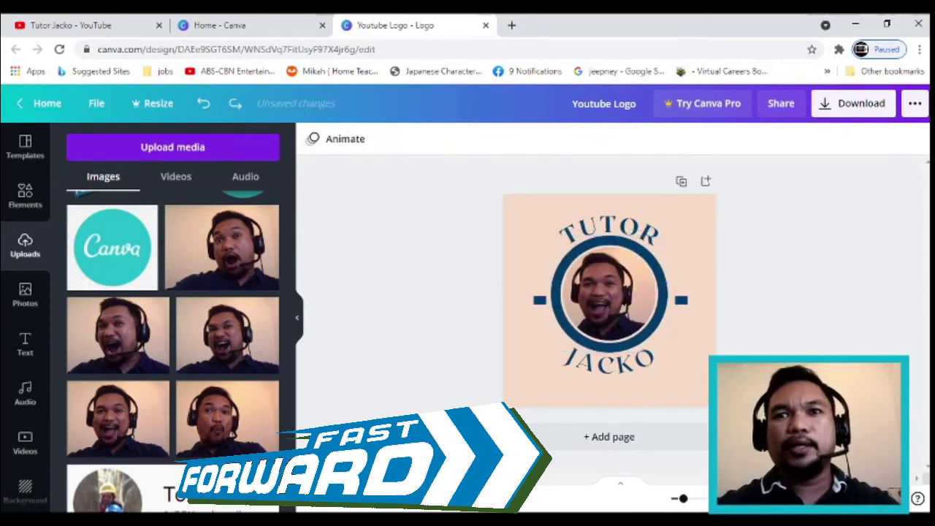
left_click(596, 310)
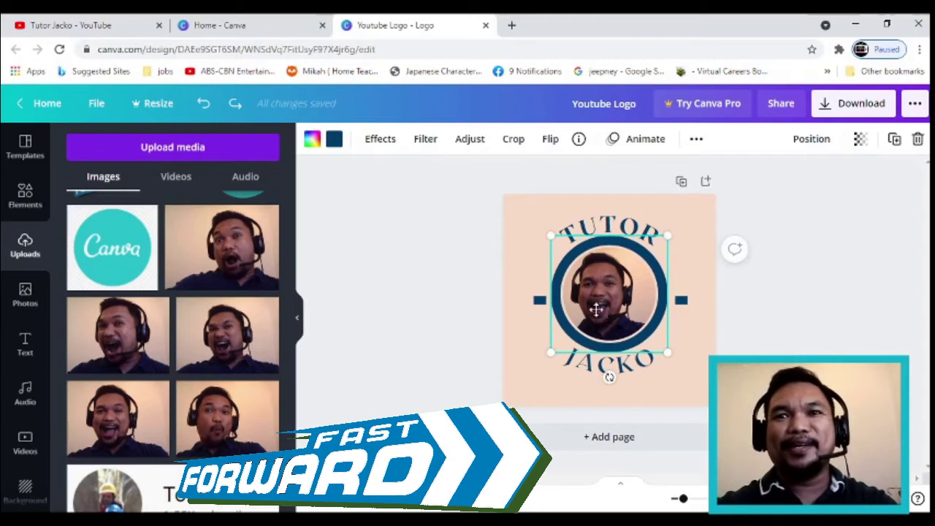
double_click(596, 309)
left_click_drag(596, 310, 612, 305)
left_click(793, 340)
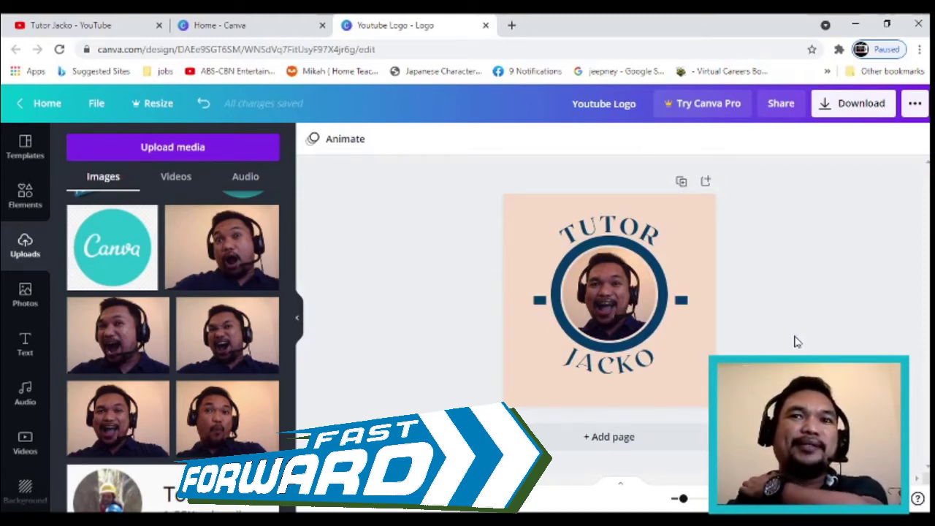
left_click(625, 380)
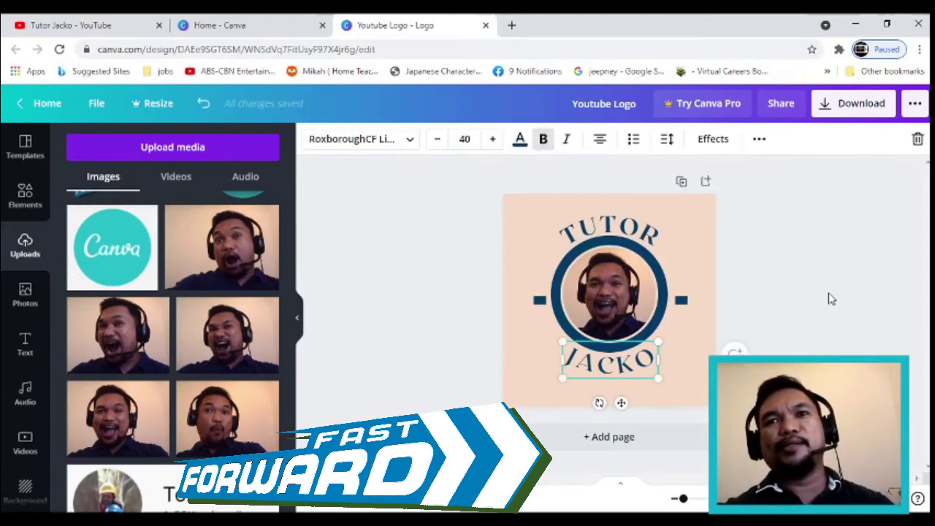
left_click(830, 298)
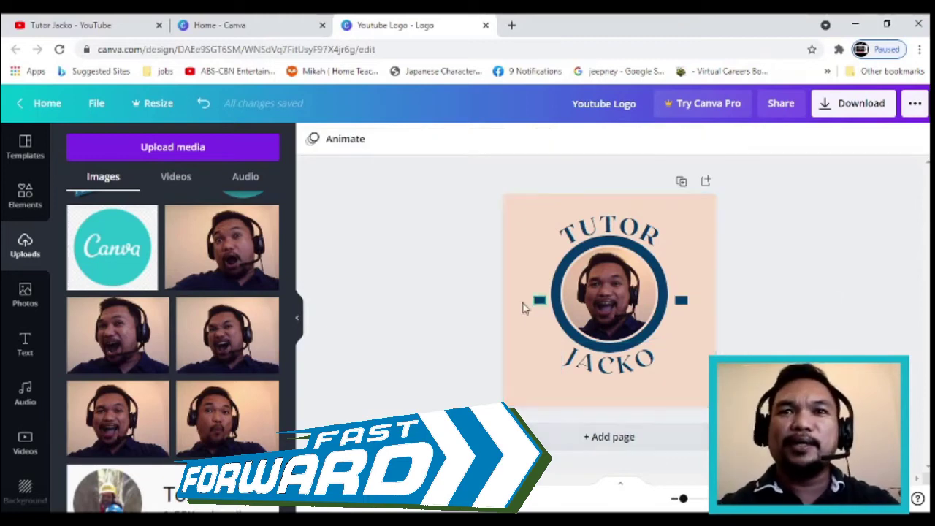
left_click(678, 300)
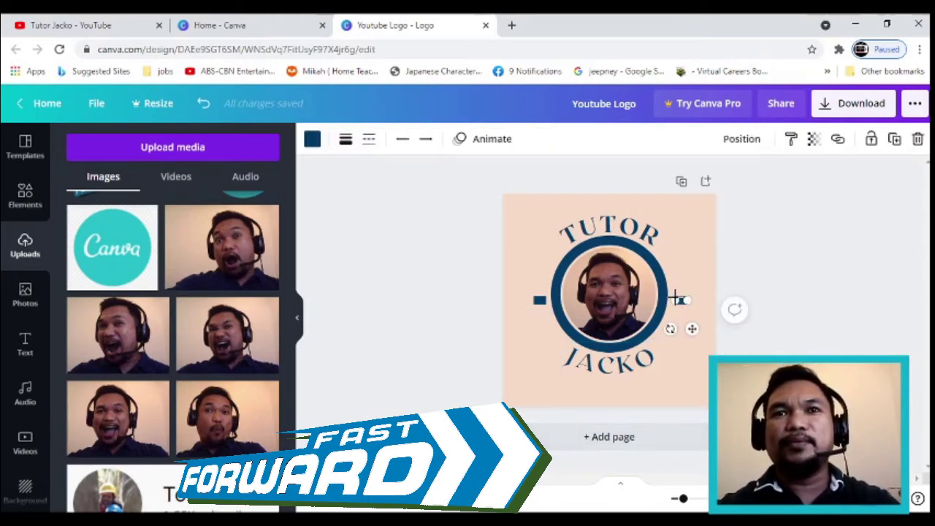
left_click(345, 139)
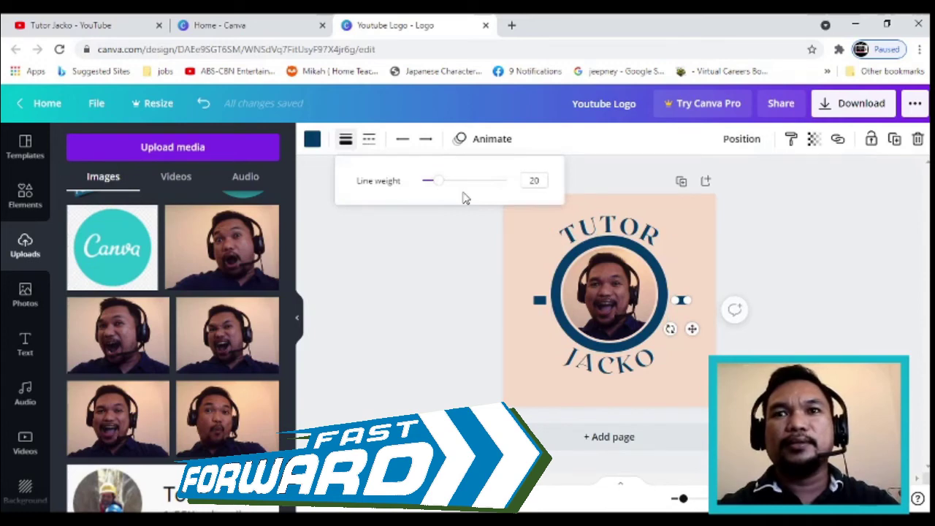
left_click(833, 255)
Download the finished logo as a PNG file
left_click(851, 313)
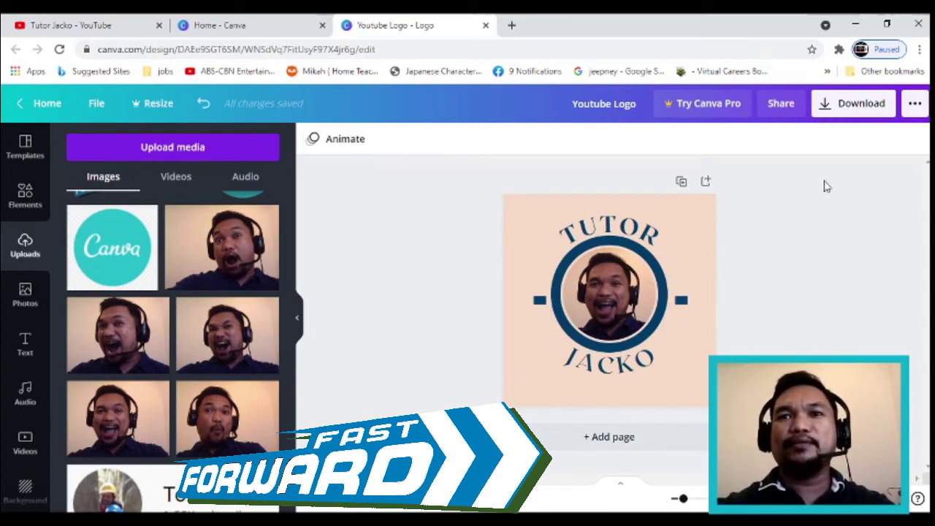
left_click(828, 111)
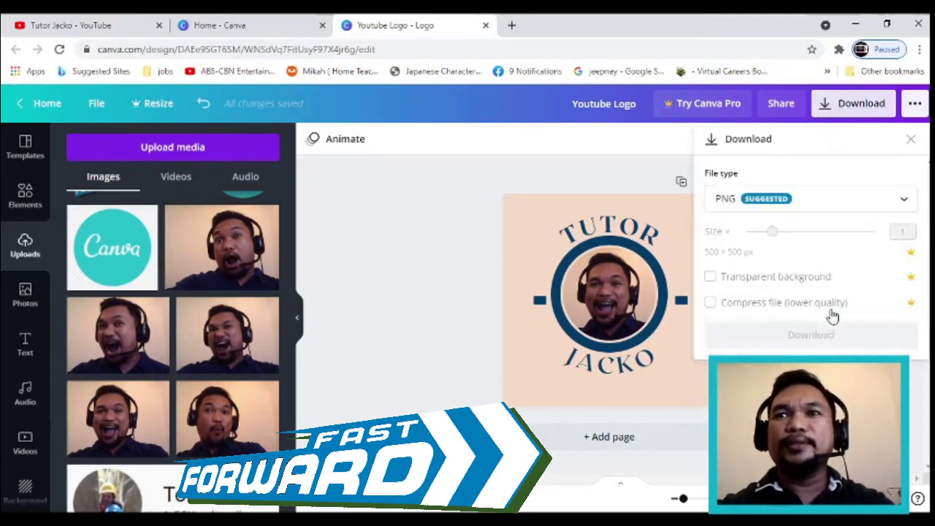
left_click(831, 342)
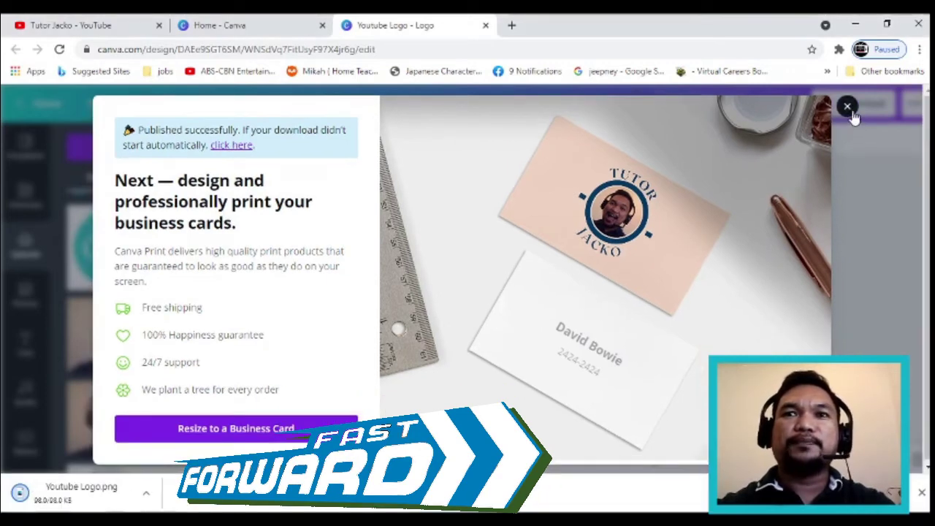
Switch to YouTube, load the downloaded logo as the channel picture, check its fit in the circular crop, and cancel without applying it
left_click(76, 26)
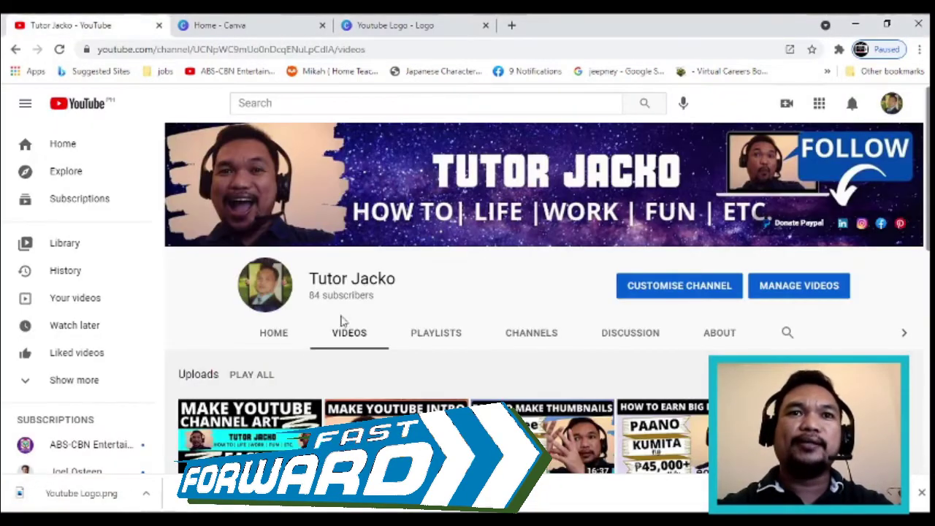
left_click(270, 292)
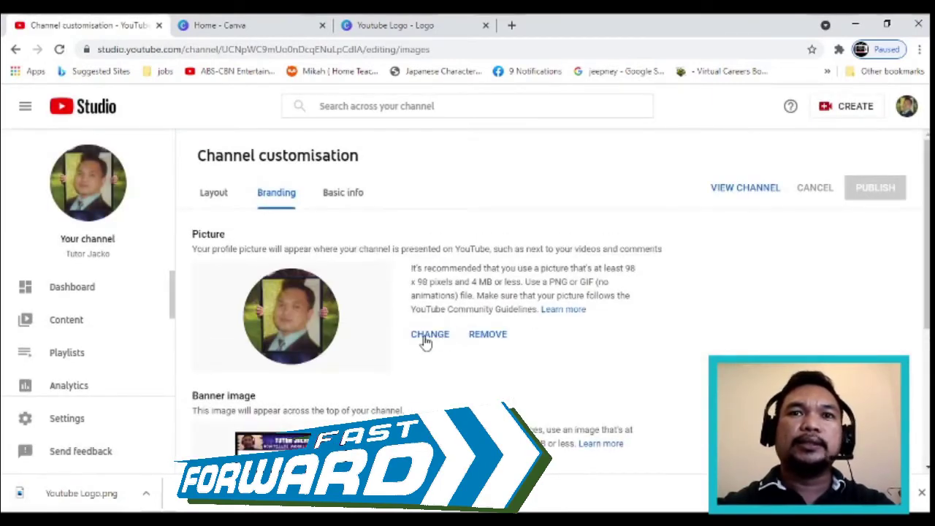
left_click(428, 336)
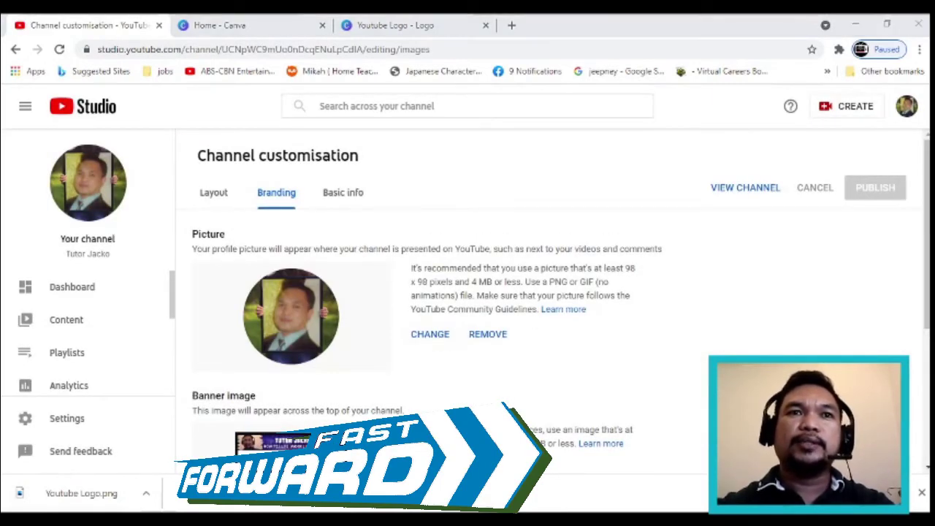
scroll(744, 346, "down", 3)
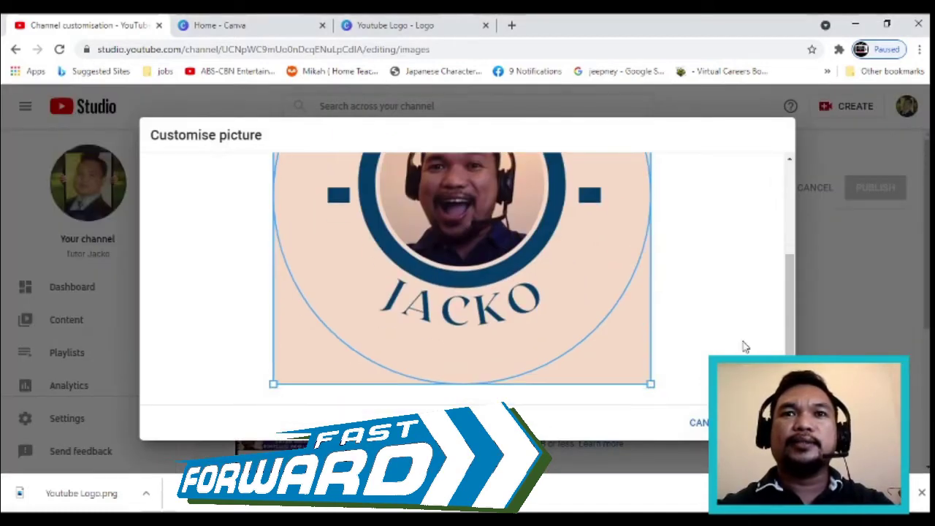
scroll(744, 346, "up", 3)
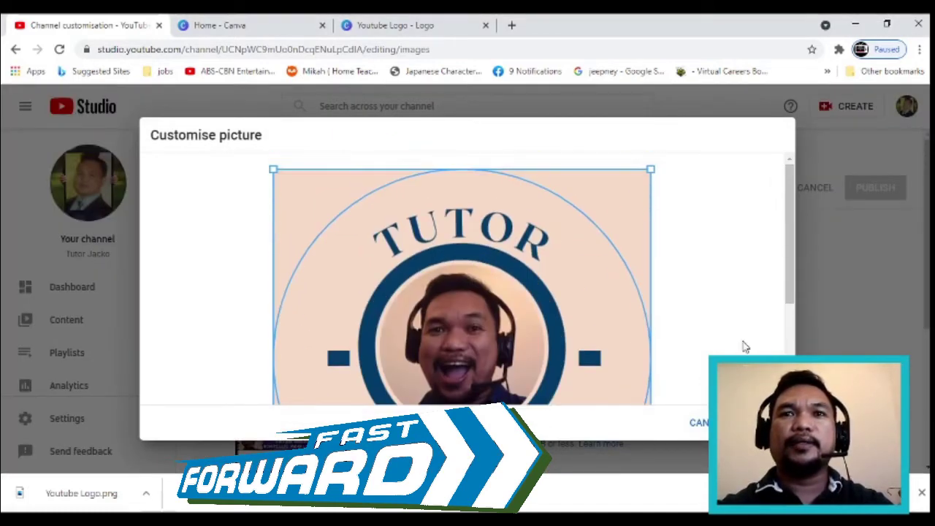
scroll(743, 346, "down", 3)
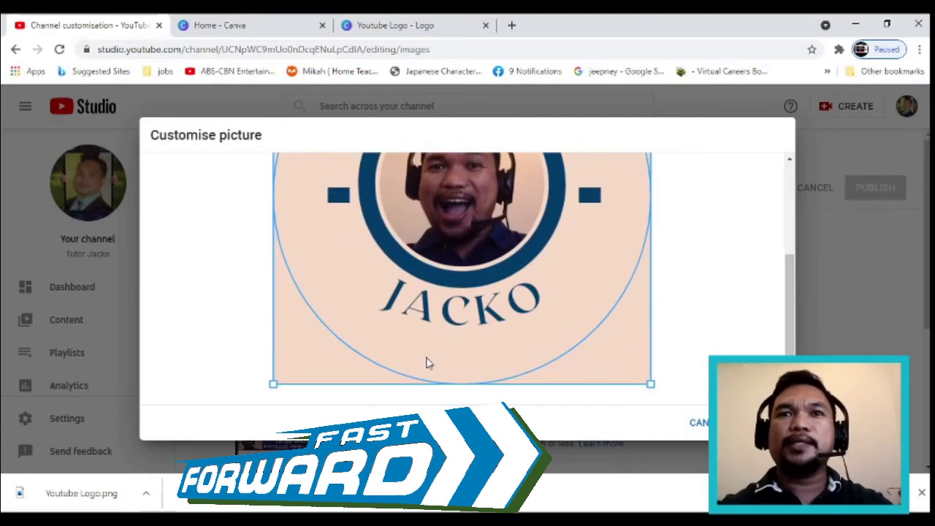
scroll(537, 323, "up", 3)
key("Escape")
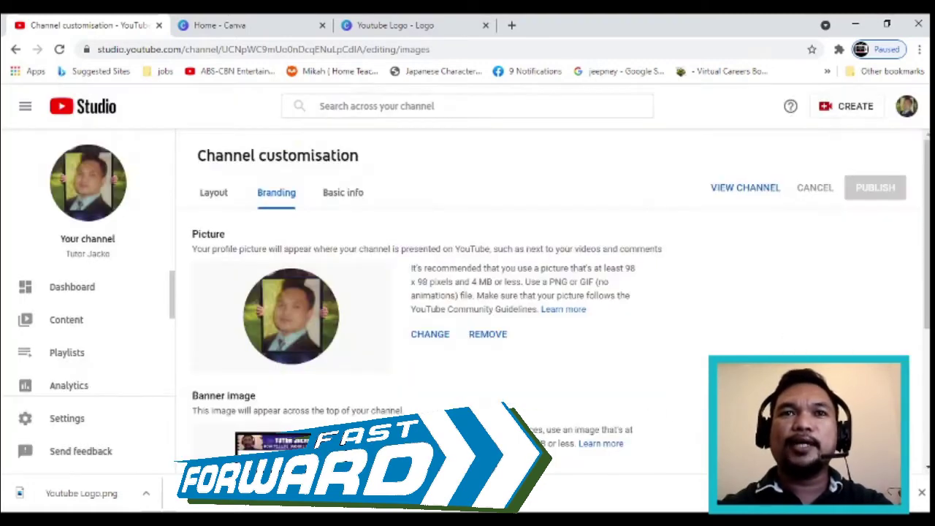
Return to the Canva logo, set the "JACKO" text to font size 60 and move it down clear of the ring
left_click(395, 25)
left_click(630, 336)
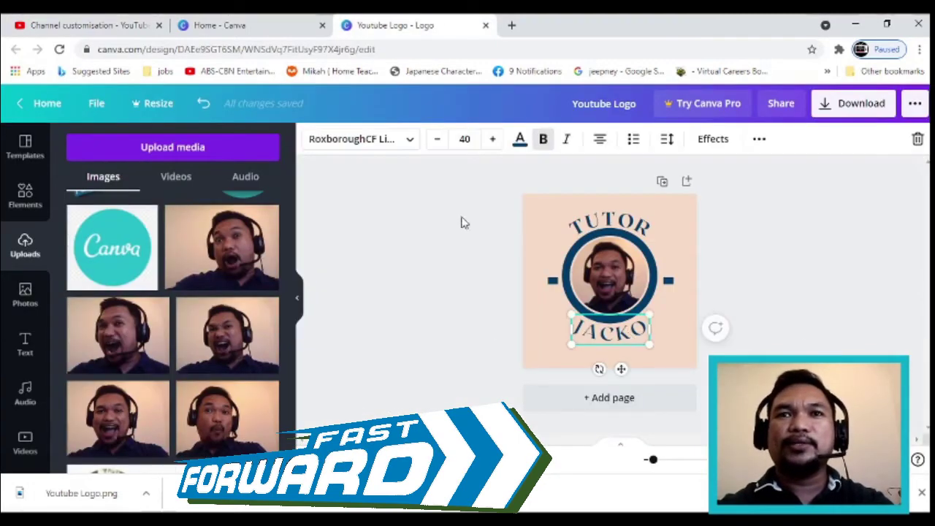
left_click(471, 139)
type("60")
key("Return")
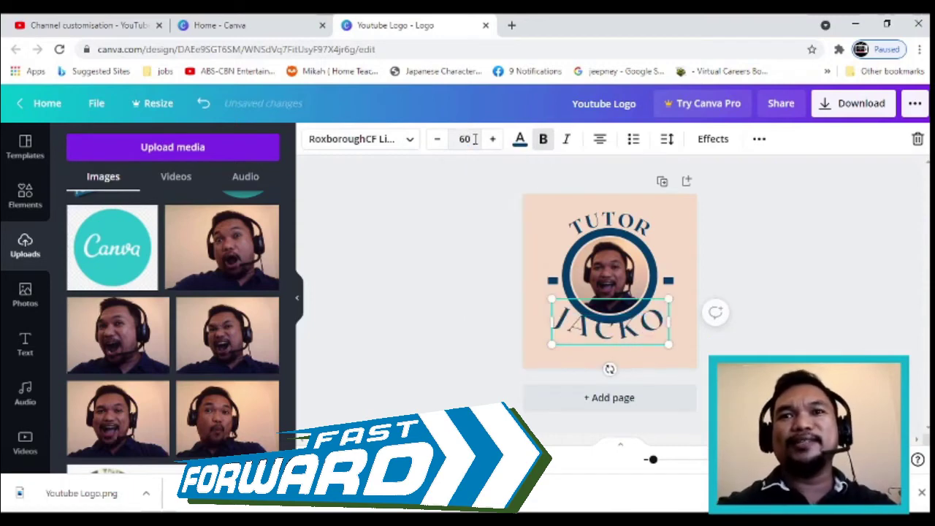
left_click_drag(624, 341, 625, 351)
Set the curved "TUTOR" text above the ring to font size 60
left_click(609, 223)
left_click(465, 138)
type("60")
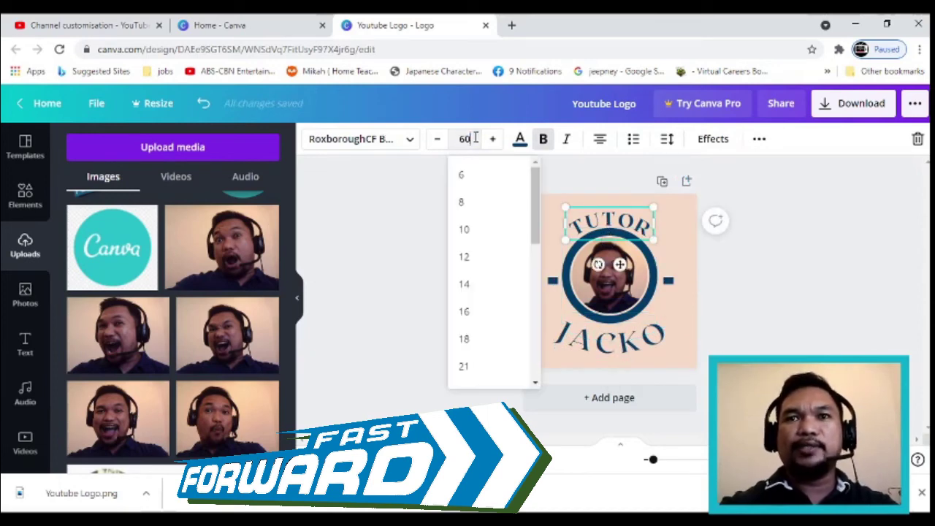
key("Return")
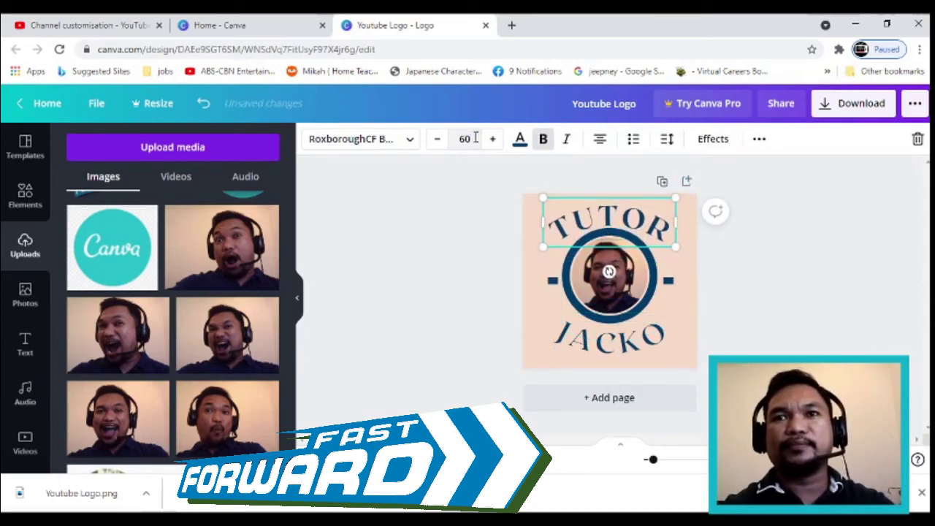
Enlarge the round portrait frame slightly and nudge the "JACKO" text down to keep a gap below the ring
left_click(625, 354)
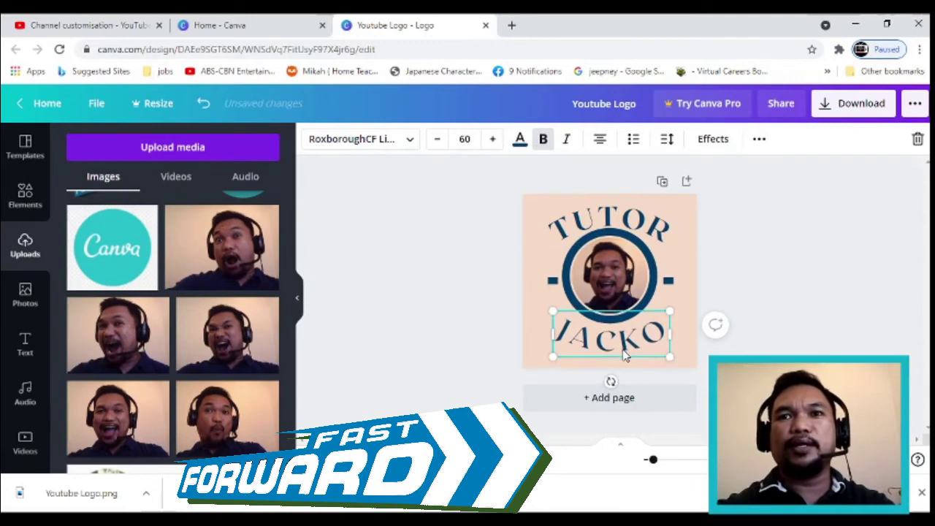
left_click(633, 305)
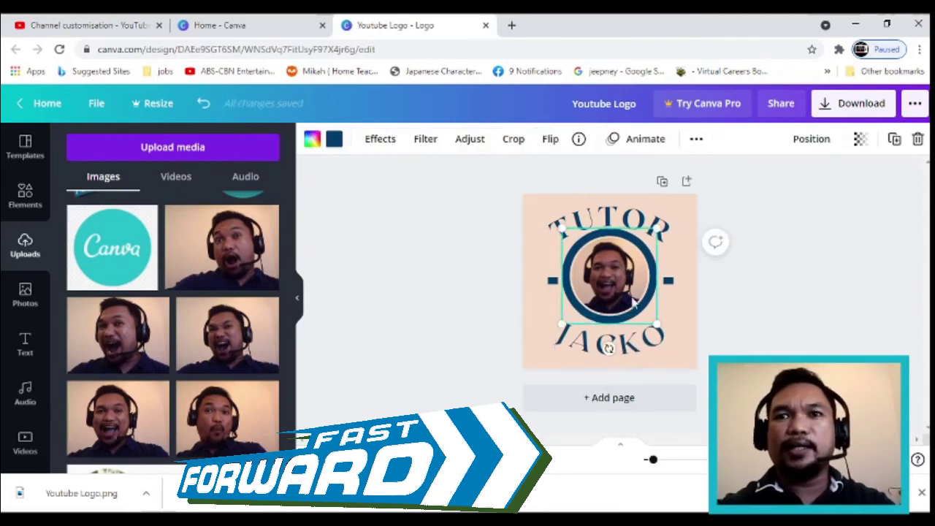
left_click_drag(655, 324, 668, 330)
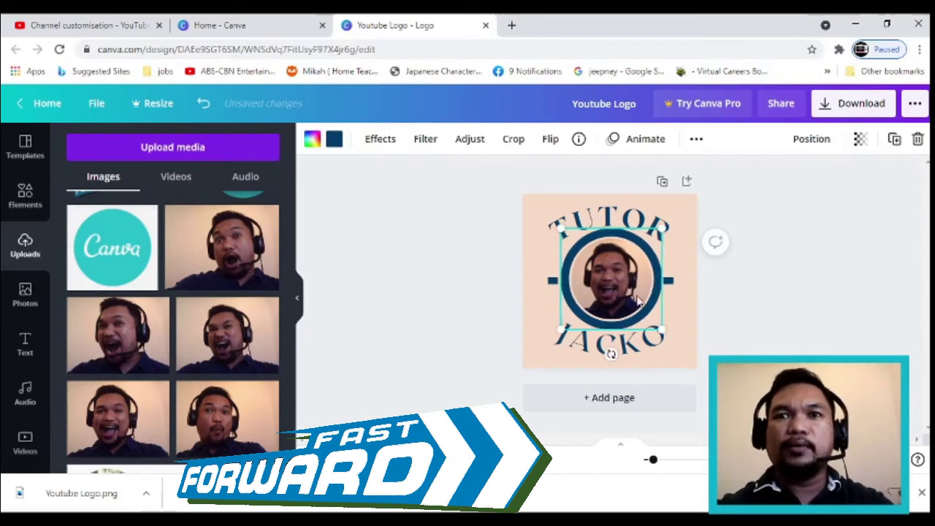
left_click(646, 349)
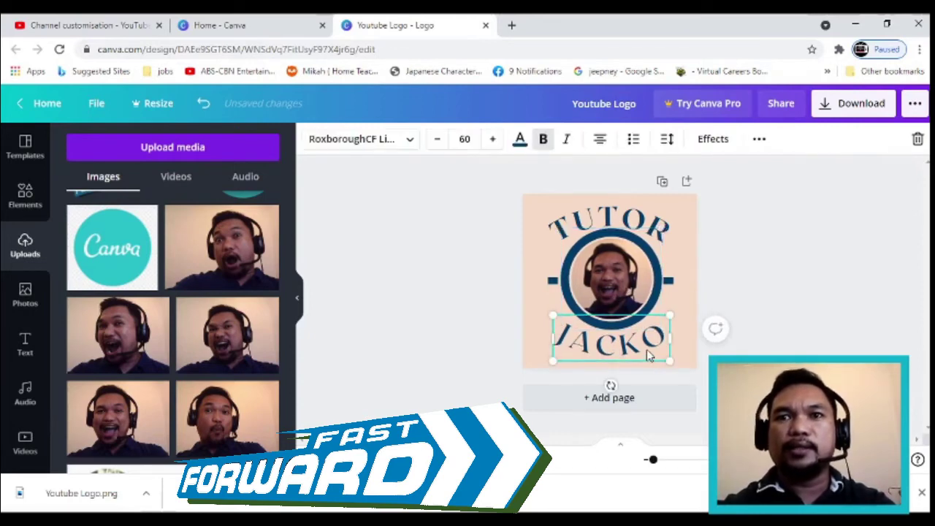
left_click(622, 311)
left_click(772, 324)
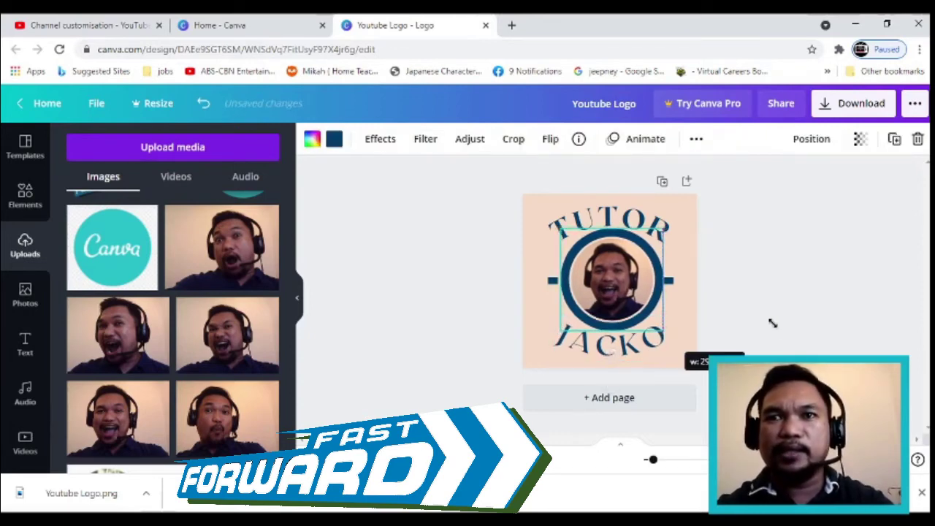
Fine-tune the position of the enlarged portrait frame so it sits centred between "TUTOR" and "JACKO"
left_click(626, 294)
left_click(760, 294)
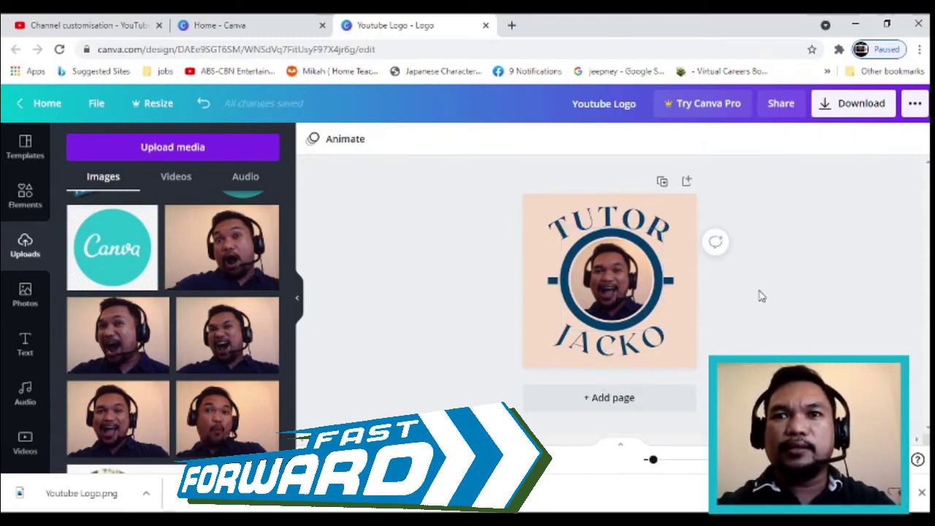
left_click(616, 277)
left_click(839, 264)
left_click(580, 311)
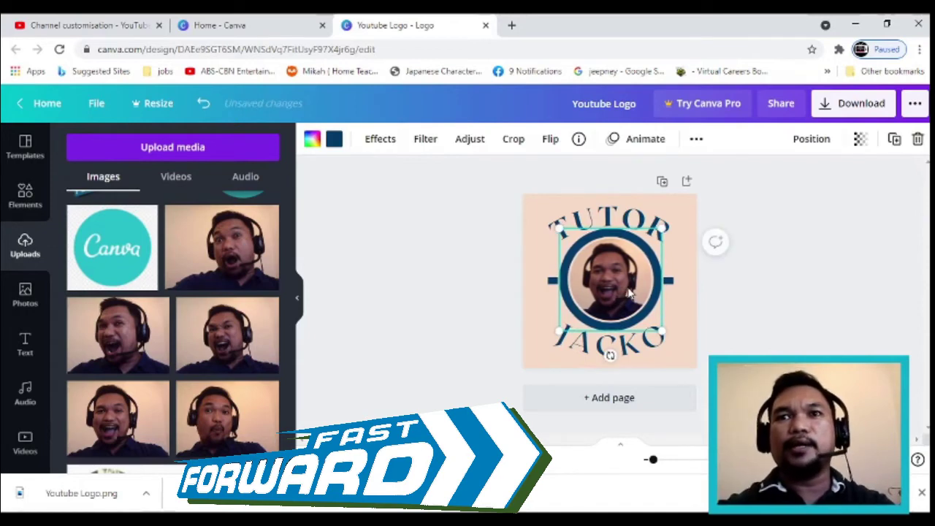
left_click(841, 317)
Shift the left and right dashes outward so both keep an equal gap from the enlarged ring
left_click(550, 282)
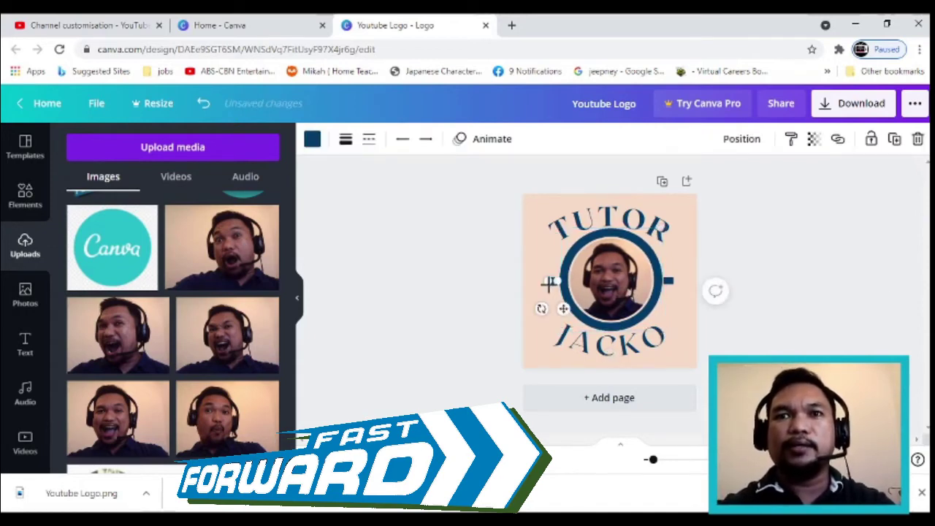
left_click(668, 279)
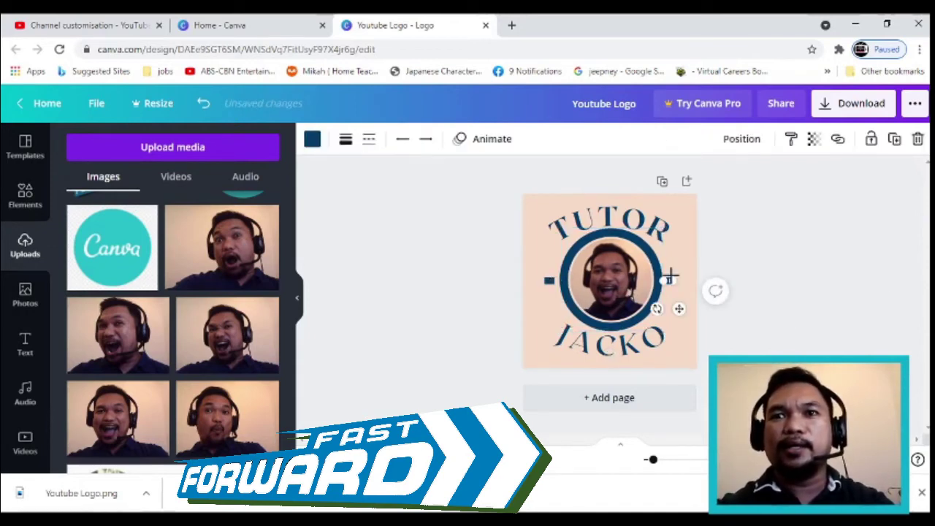
left_click(900, 281)
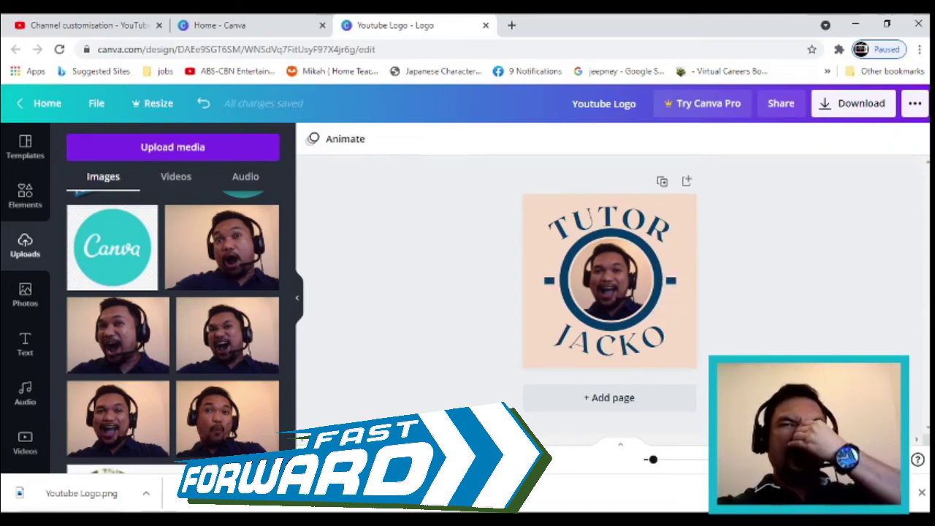
Download the revised logo with the larger lettering as a PNG file
left_click(827, 108)
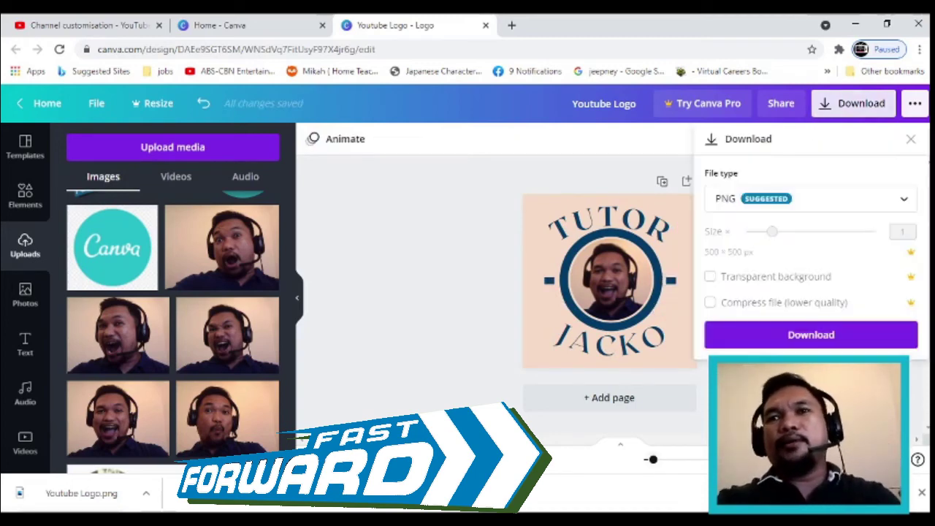
left_click(809, 336)
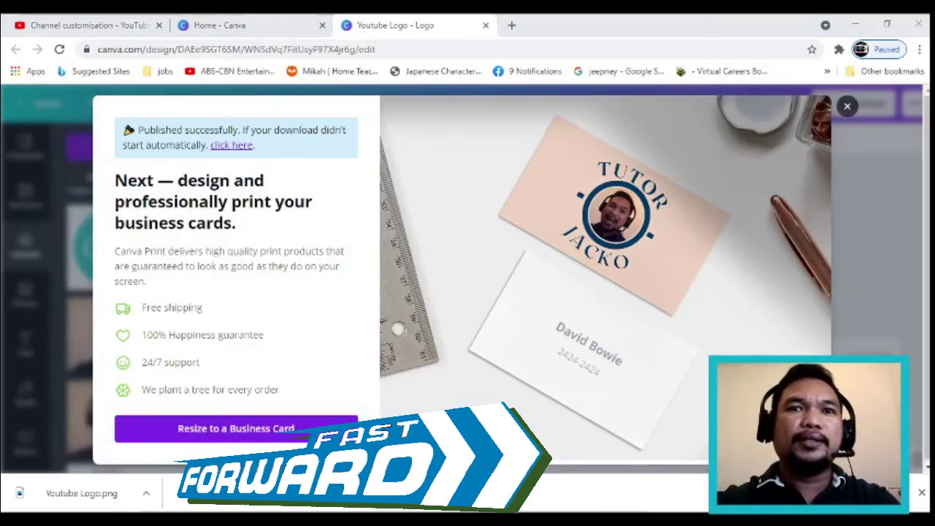
Switch to YouTube Studio, replace the channel picture with the downloaded logo "Youtube Logo (1).png" and publish the change
left_click(80, 22)
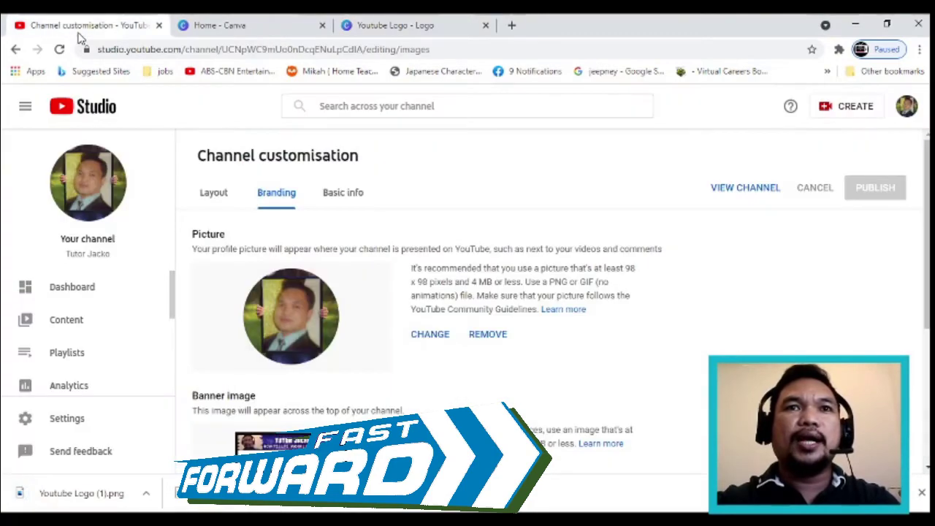
left_click(429, 333)
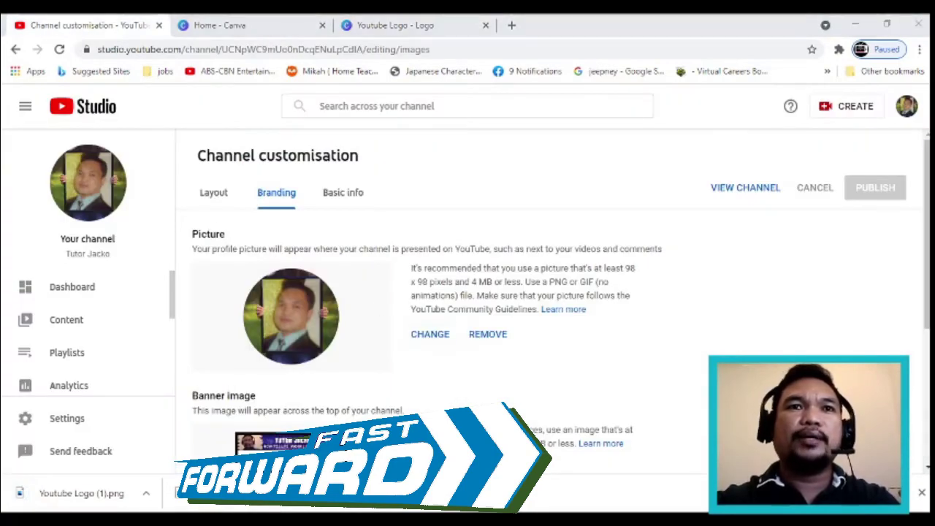
key("Return")
scroll(728, 350, "down", 3)
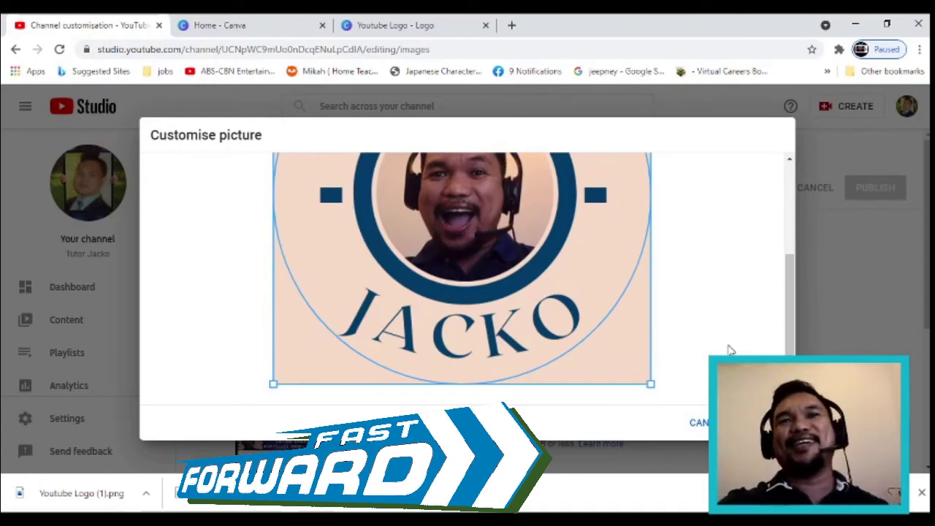
left_click_drag(792, 340, 858, 329)
left_click(760, 423)
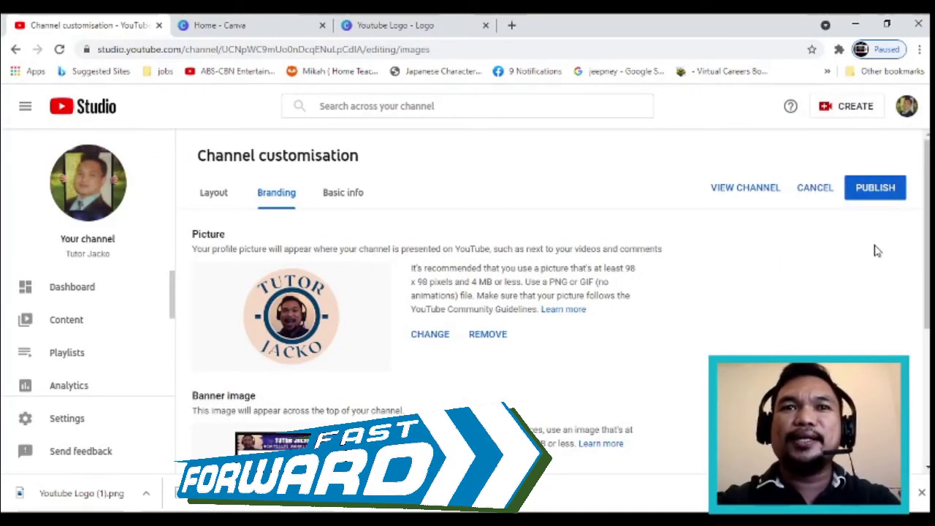
left_click(880, 189)
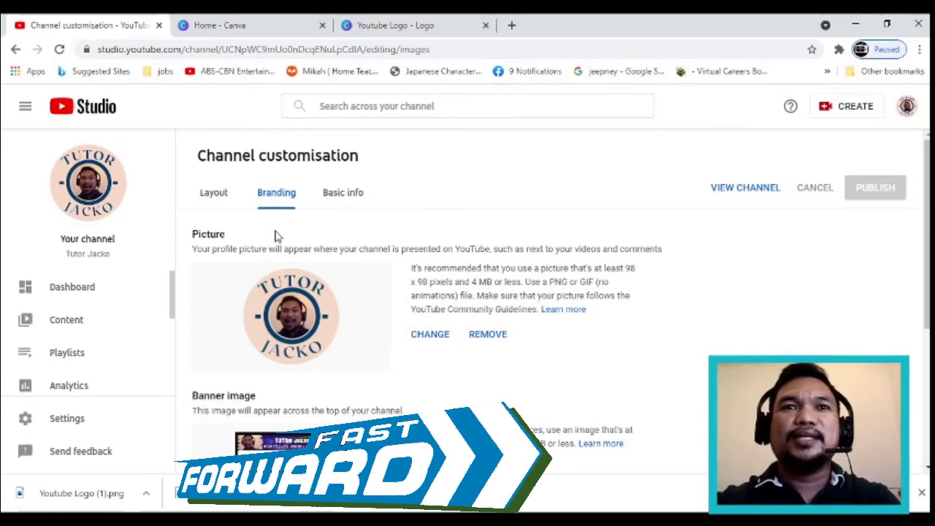
Open the Tutor Jacko channel page and its list of videos to check how the light-background logo looks
left_click(907, 106)
left_click(779, 187)
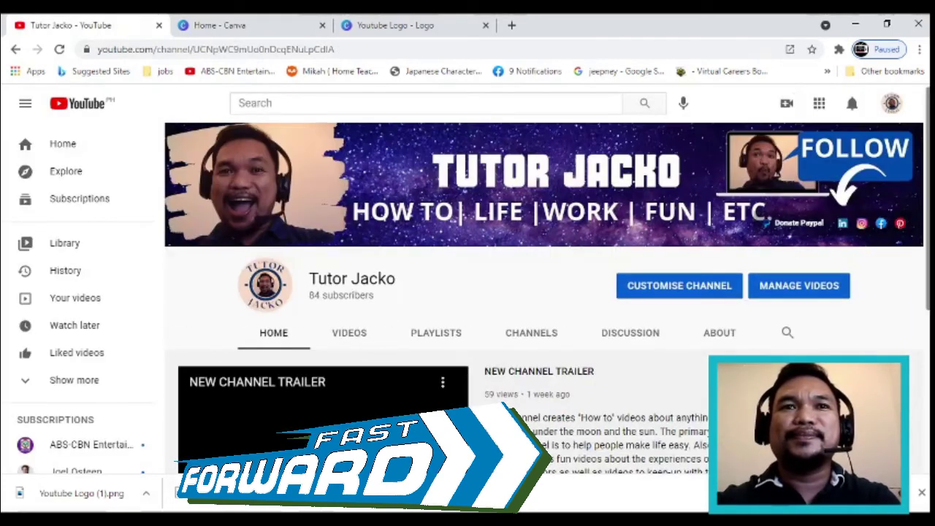
left_click(351, 336)
mouse_move(641, 451)
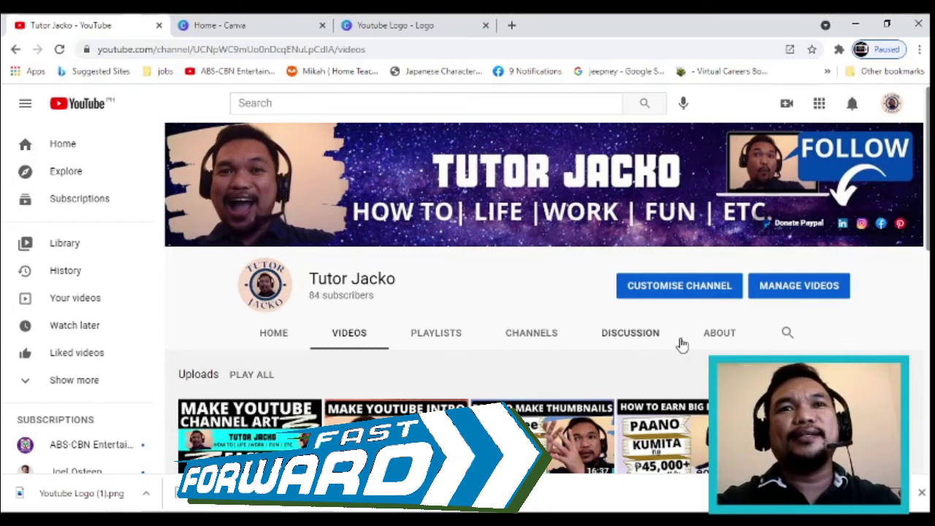
Return to the Canva logo design and recolour its background with the peach photo colour #F1C5A6
left_click(385, 27)
left_click(847, 107)
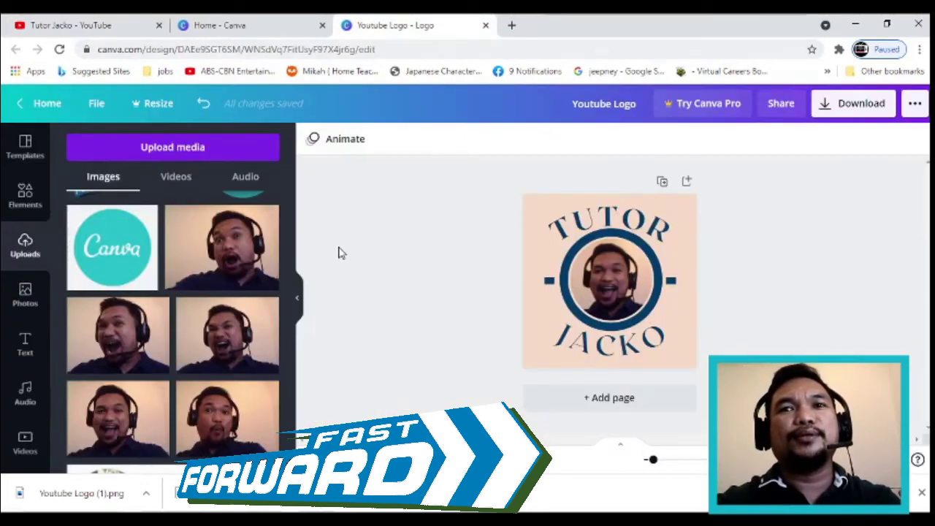
left_click(248, 25)
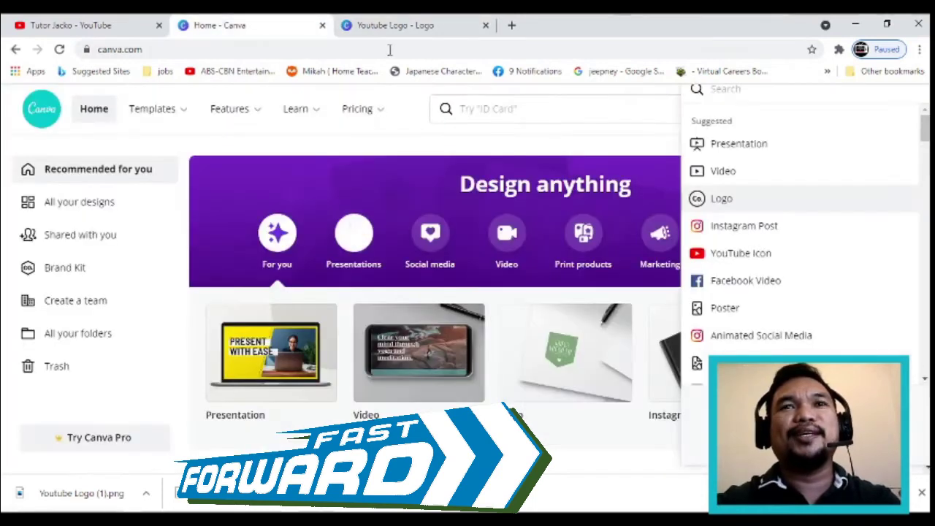
left_click(438, 27)
left_click(675, 340)
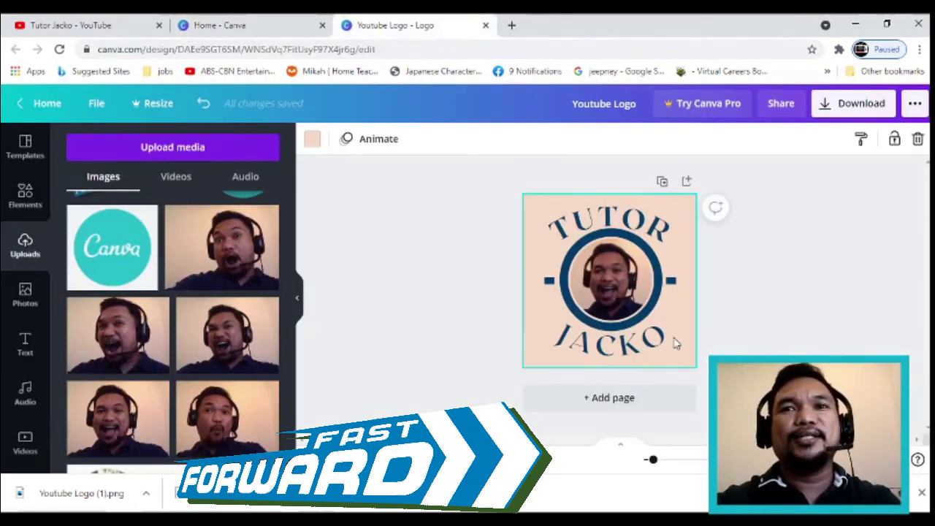
left_click(313, 140)
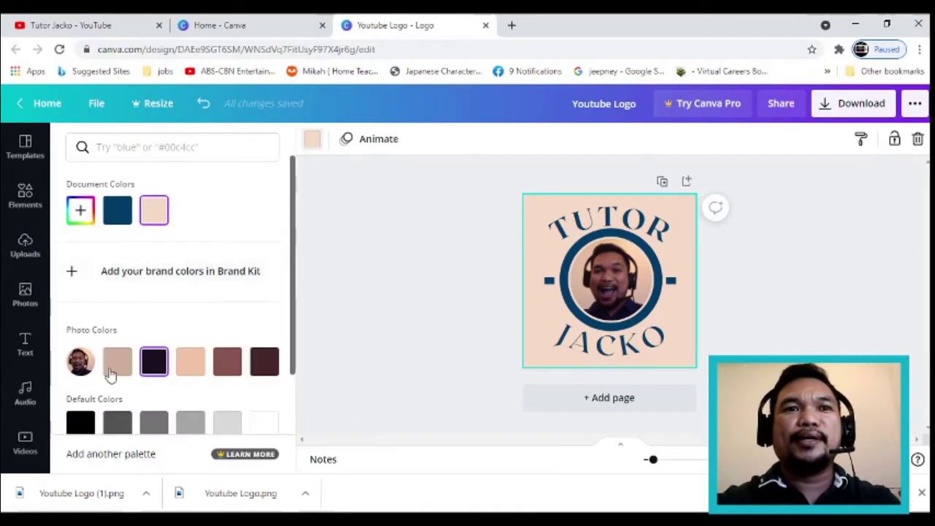
left_click(117, 361)
left_click(411, 279)
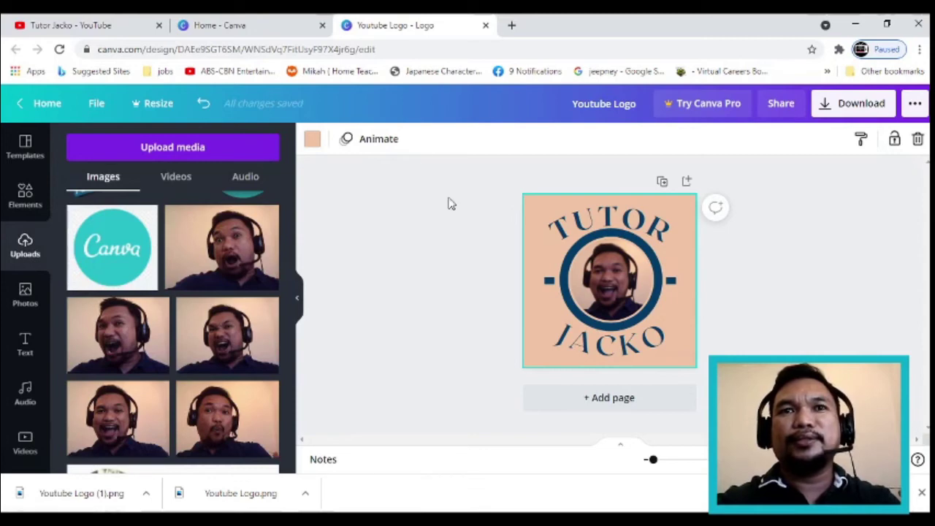
Give the logo background a more saturated custom orange, #FFB683
left_click(312, 138)
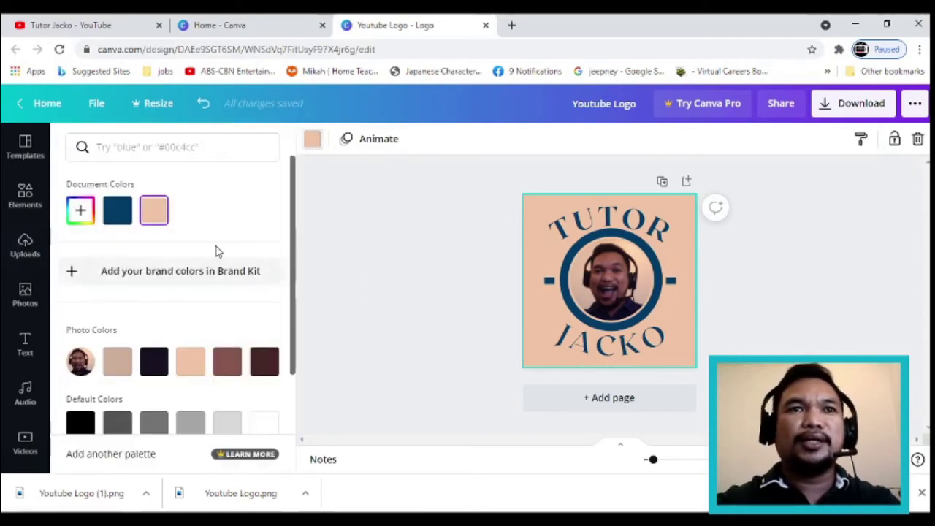
left_click(80, 210)
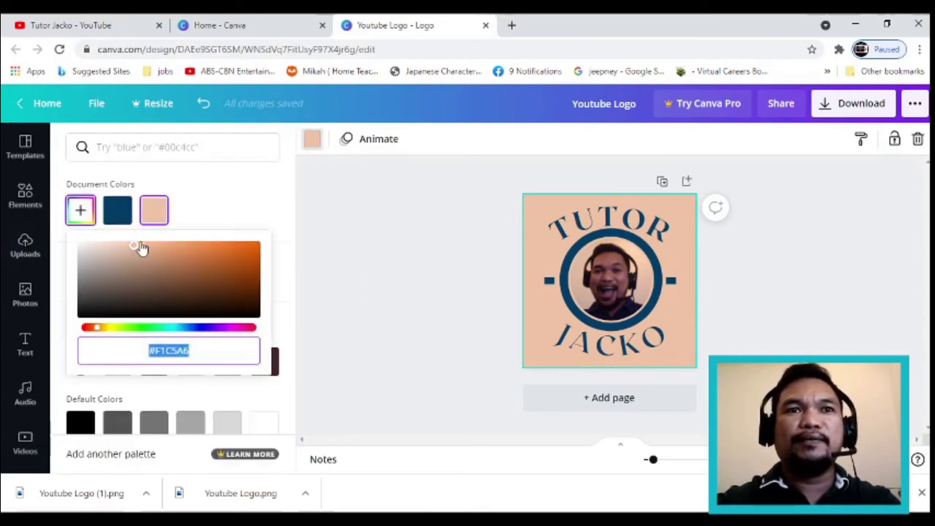
left_click_drag(142, 248, 166, 246)
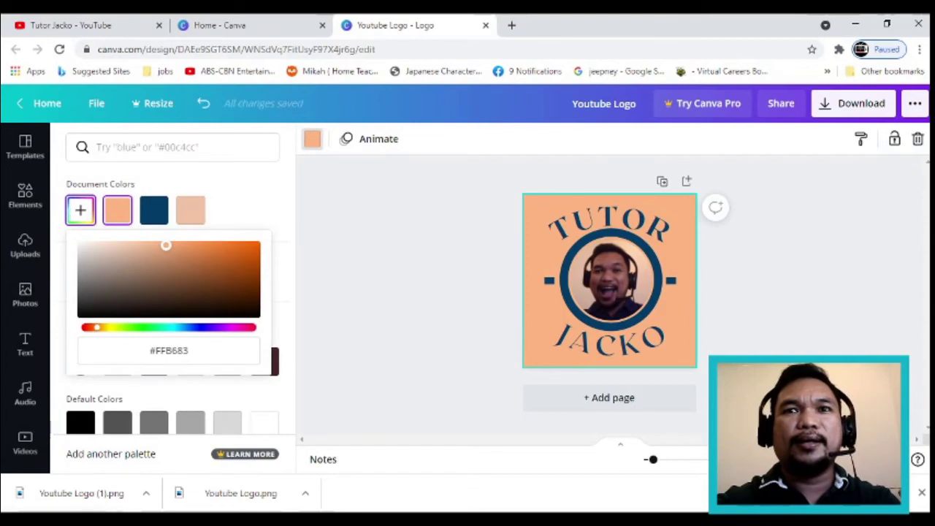
left_click(820, 298)
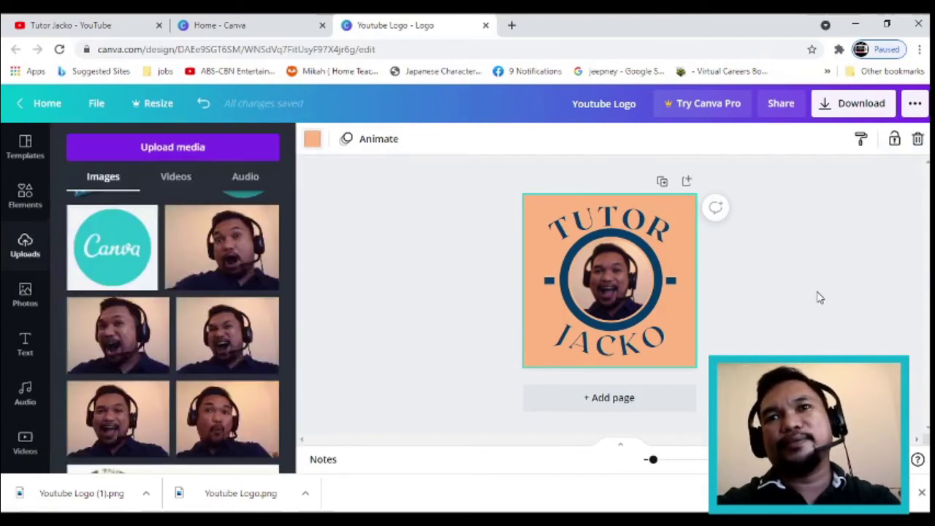
Download the logo with the orange background as a PNG file
left_click(820, 297)
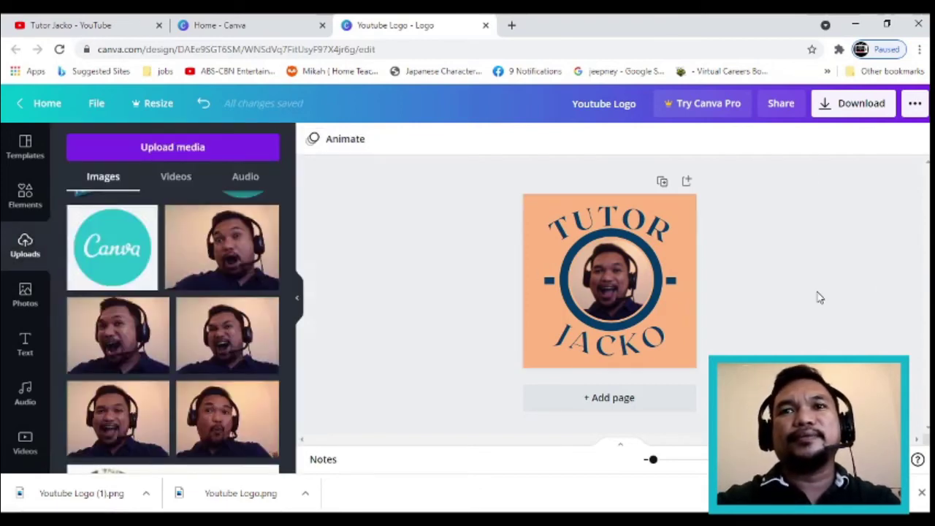
left_click(823, 107)
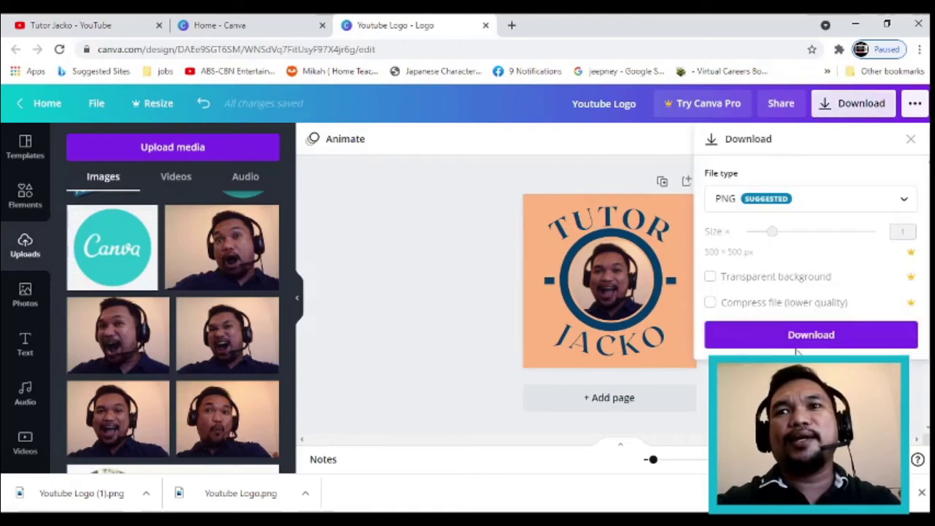
left_click(823, 337)
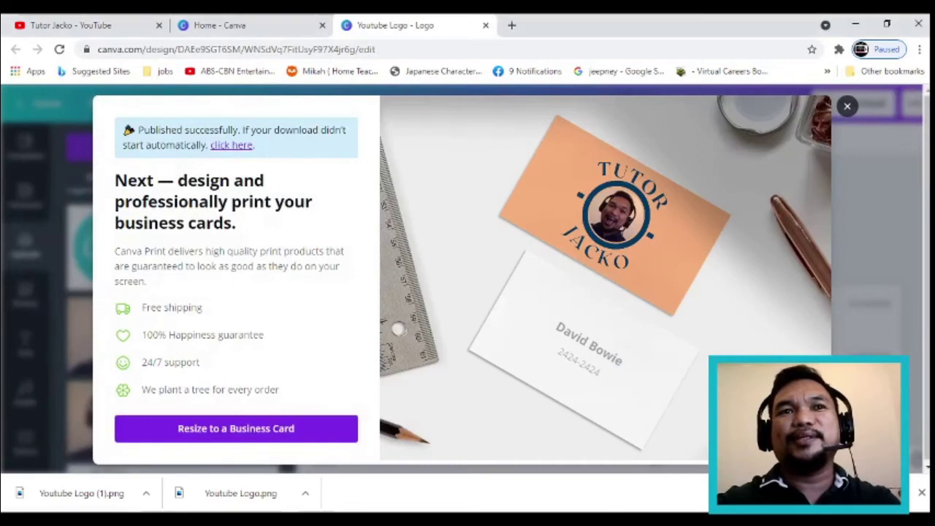
Return to the channel's branding settings in YouTube Studio, replace the picture with "Youtube Logo (2).png" at full crop and publish it
left_click(86, 28)
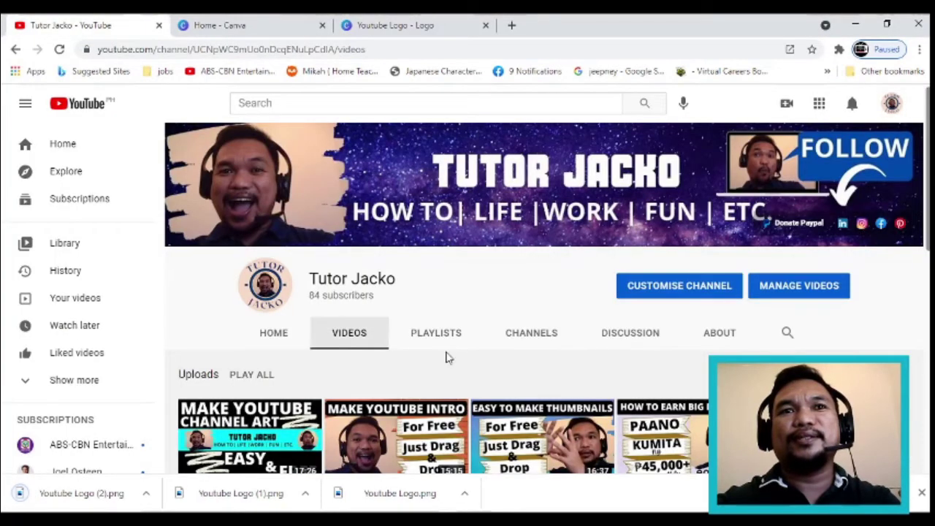
left_click(265, 285)
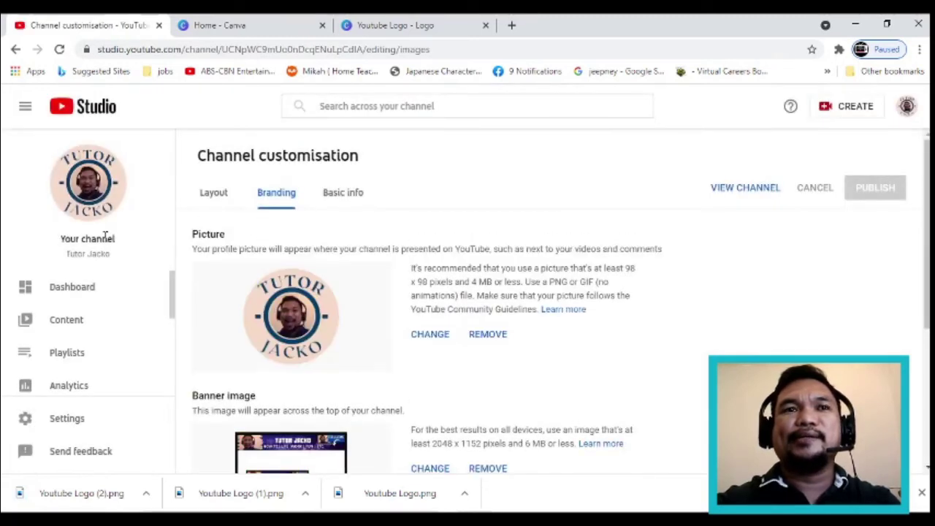
left_click(423, 334)
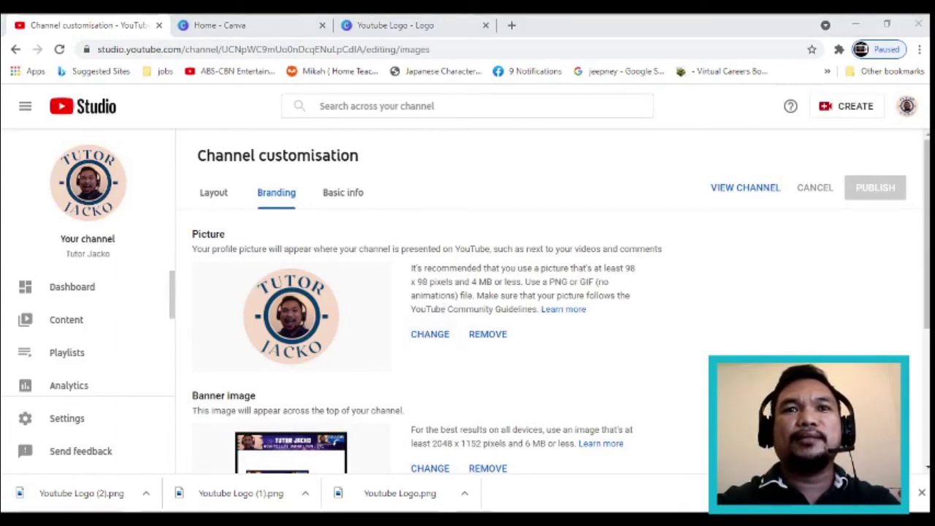
double_click(476, 368)
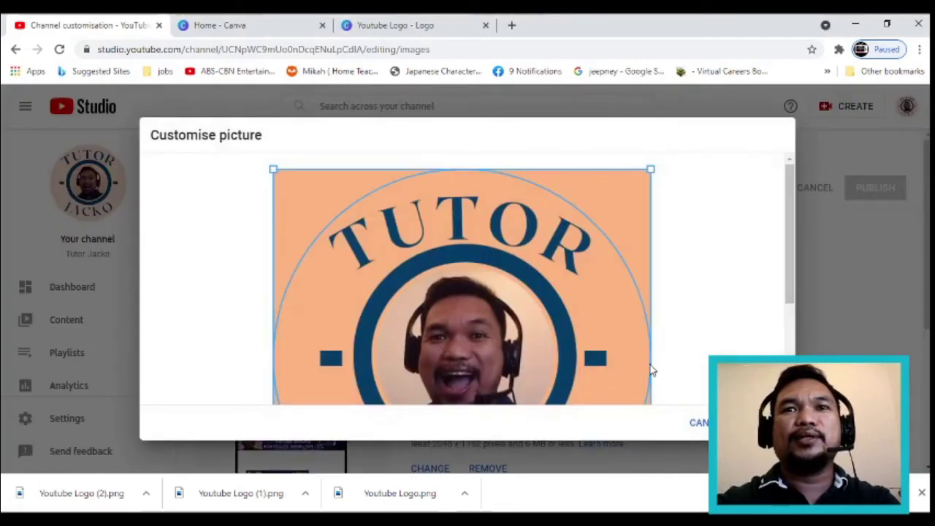
scroll(652, 371, "down", 3)
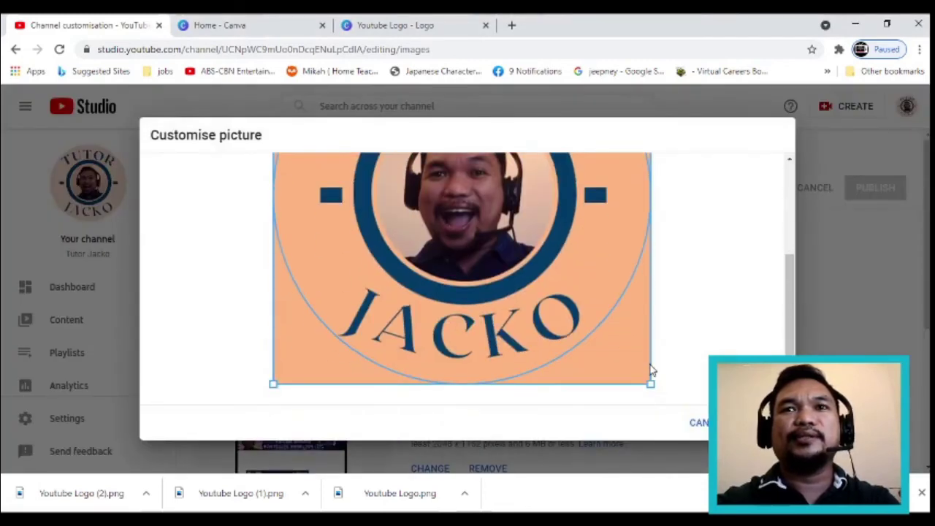
scroll(652, 371, "up", 3)
scroll(650, 369, "down", 3)
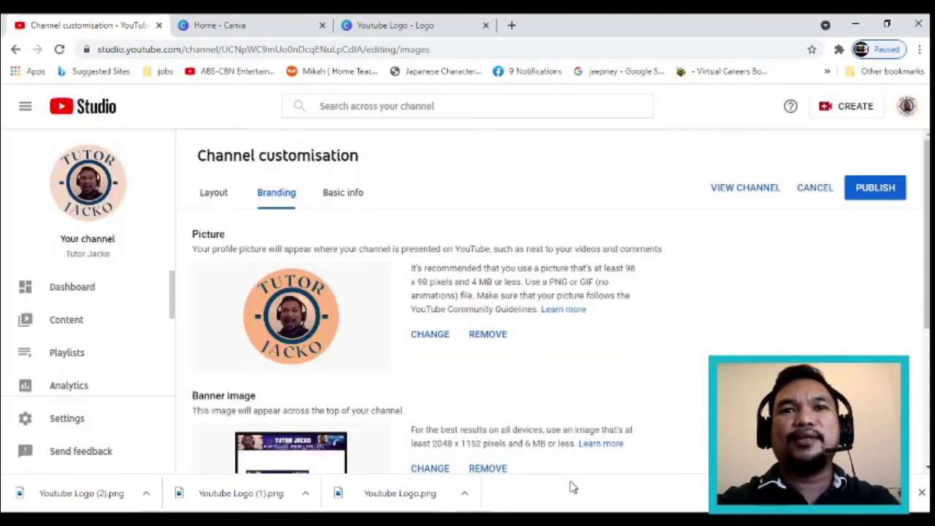
left_click(874, 192)
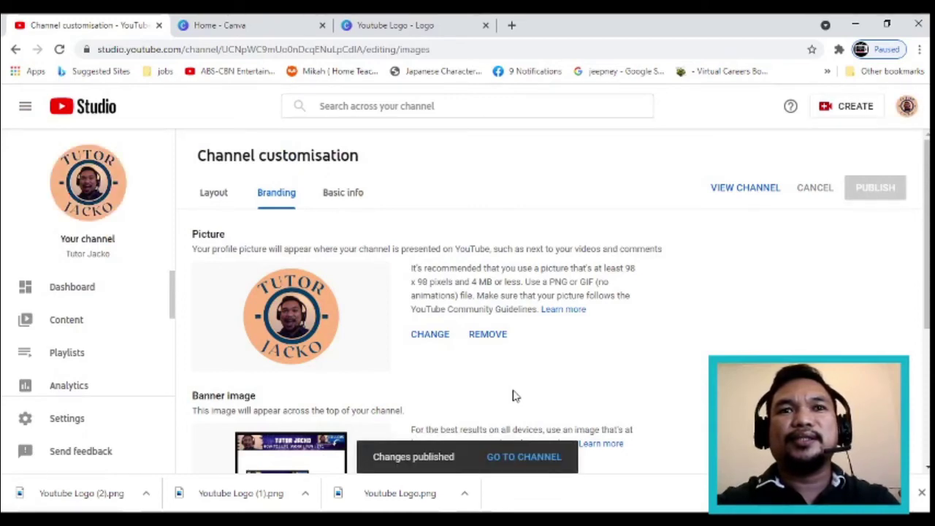
View the Tutor Jacko channel page and look through its videos with the orange logo in place
scroll(468, 307, "down", 4)
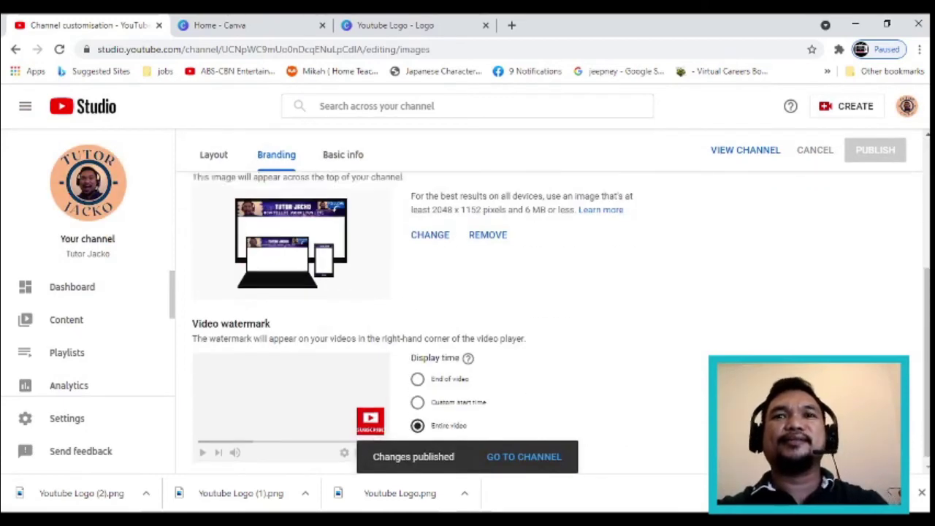
scroll(468, 307, "up", 4)
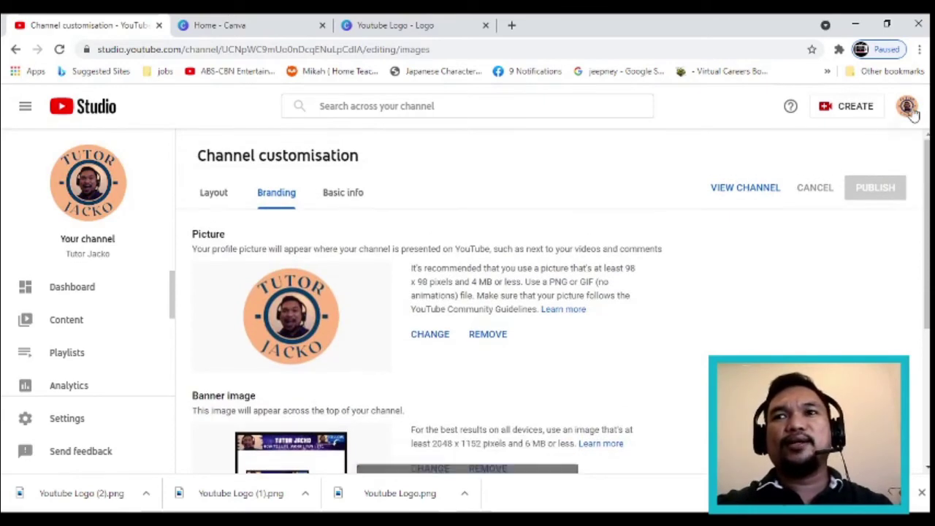
left_click(906, 105)
left_click(764, 190)
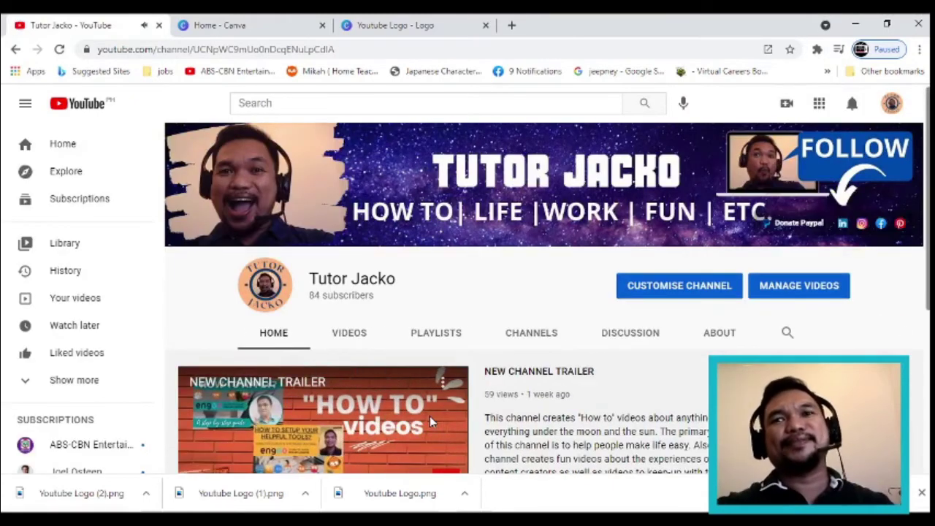
left_click(338, 333)
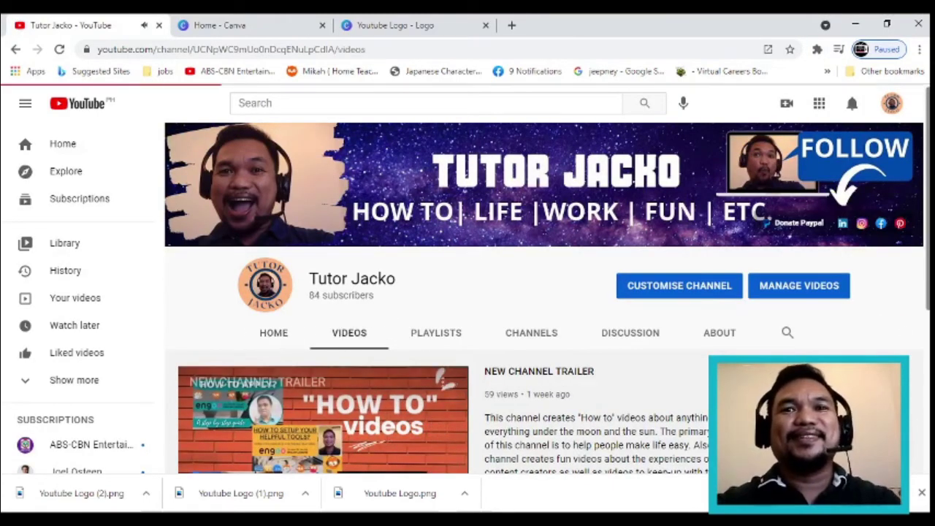
scroll(566, 411, "down", 3)
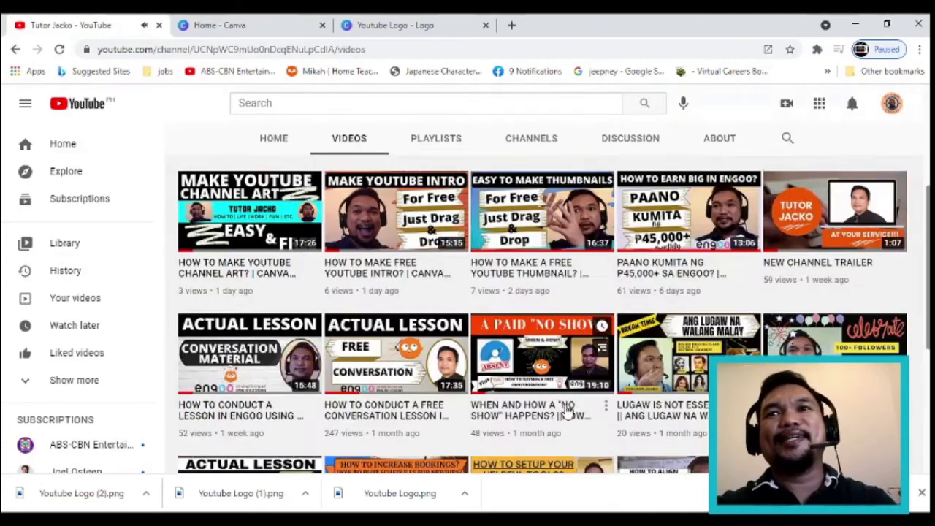